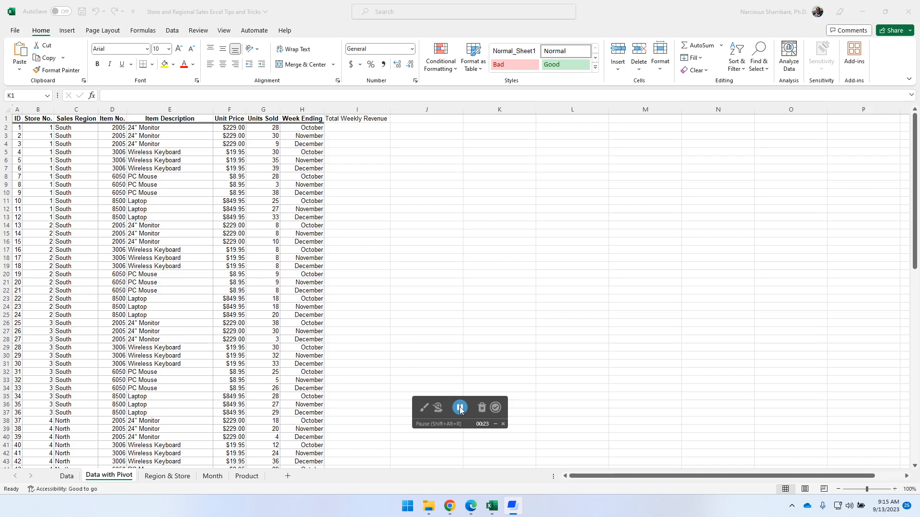
- Fill K1:P1 with a series of abbreviated weekdays starting from Mon in K1, and clear the filled range
left_click(497, 119)
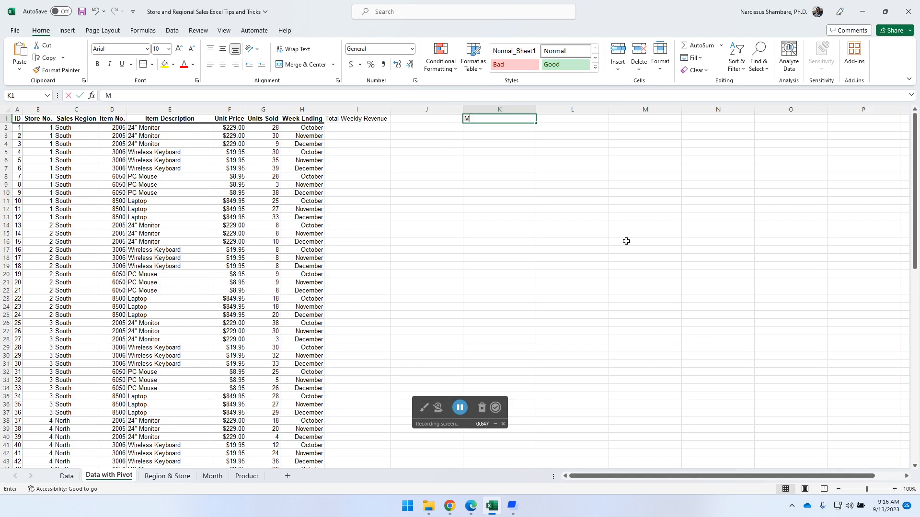
type("MOn")
key("BackSpace")
type("on")
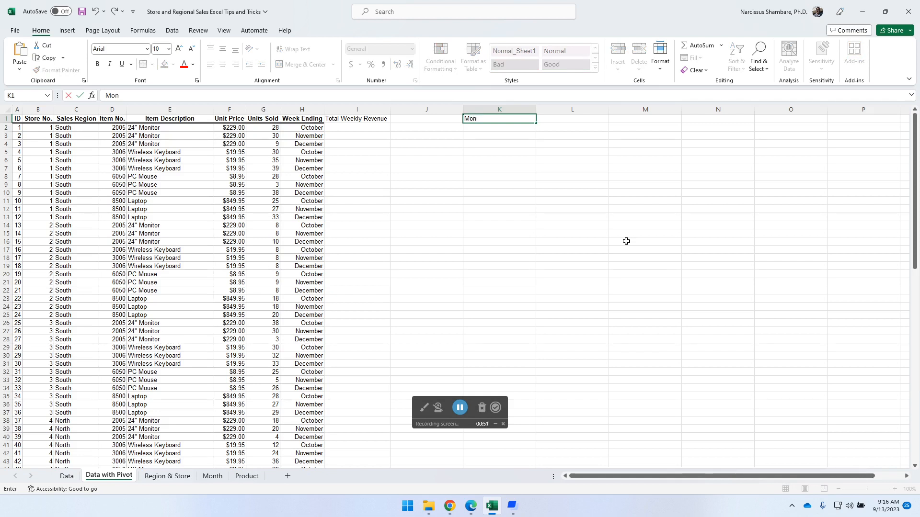
key("Return")
key("Up")
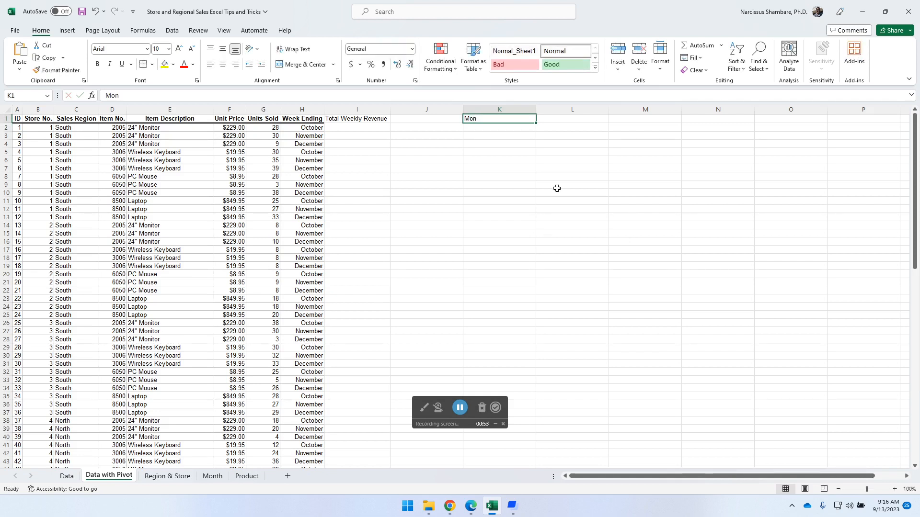
left_click_drag(538, 122, 864, 123)
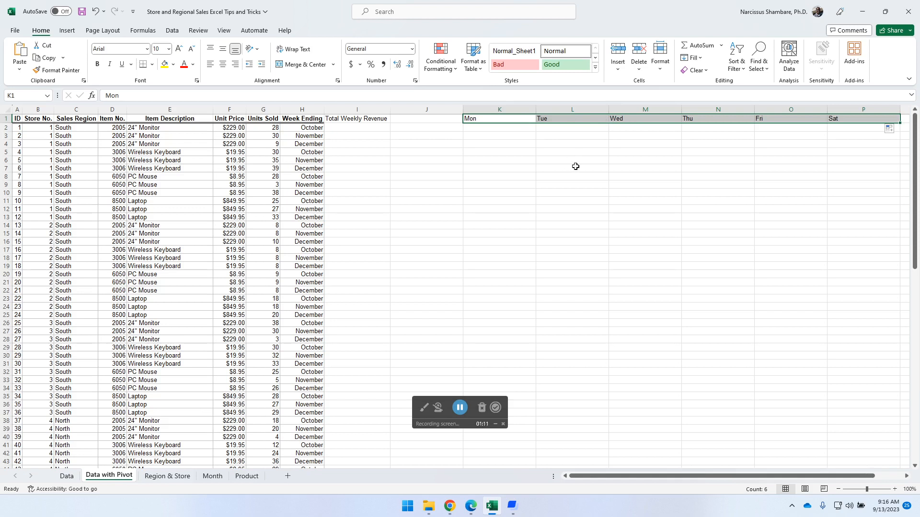
key("Delete")
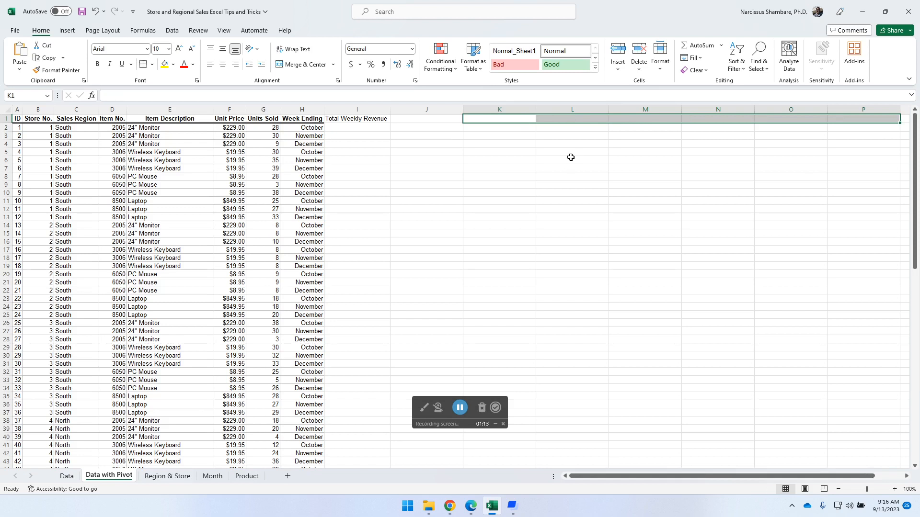
- Fill K1:P1 with a series of full weekday names starting from Monday in K1, and clear the filled range
left_click(496, 119)
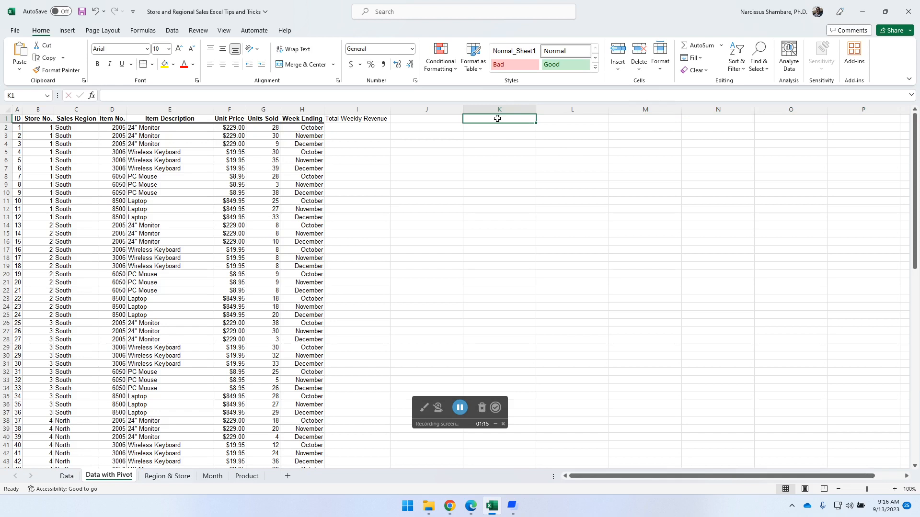
type("Monday")
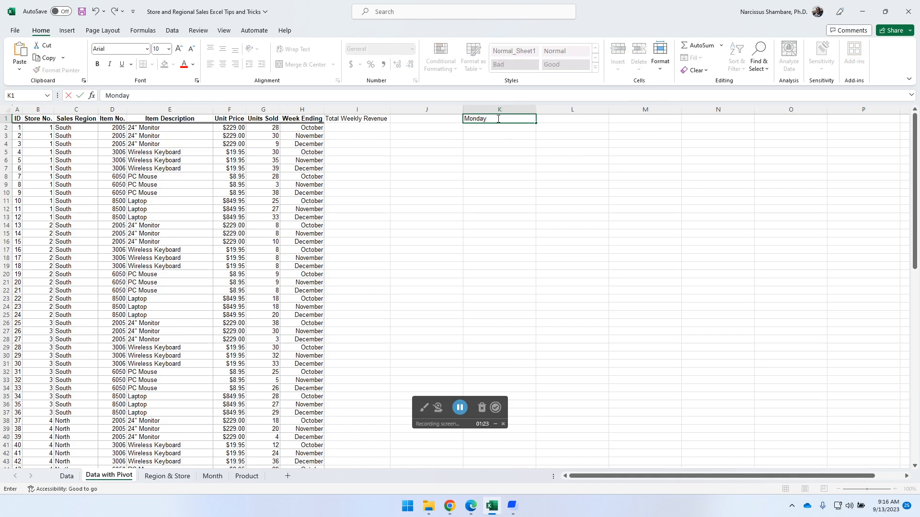
key("ctrl+Return")
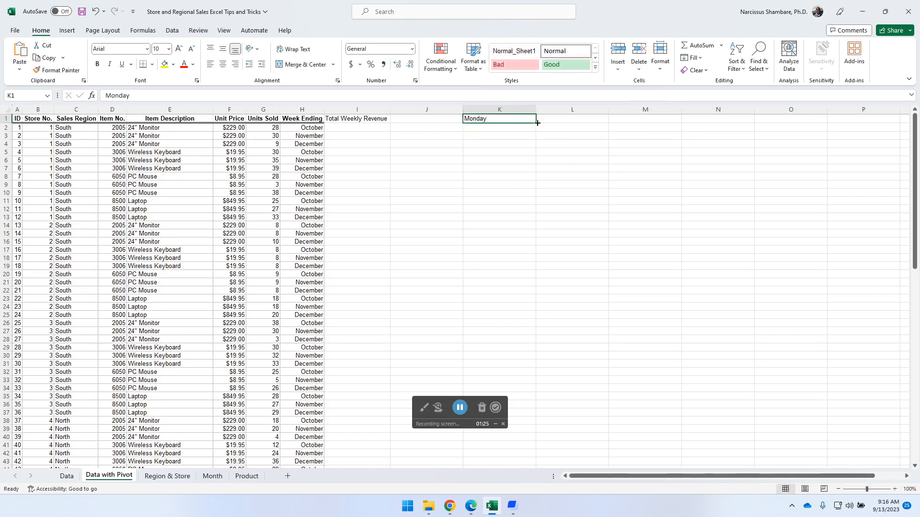
left_click_drag(537, 124, 877, 122)
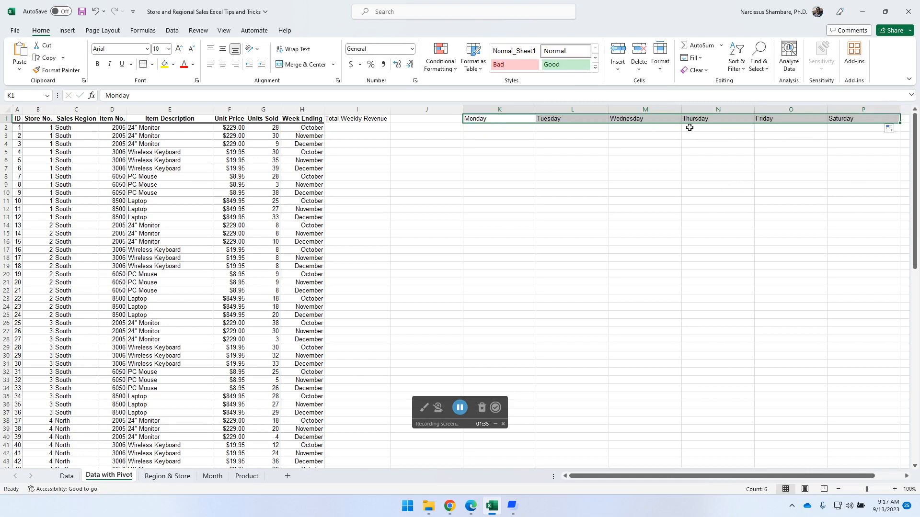
key("Delete")
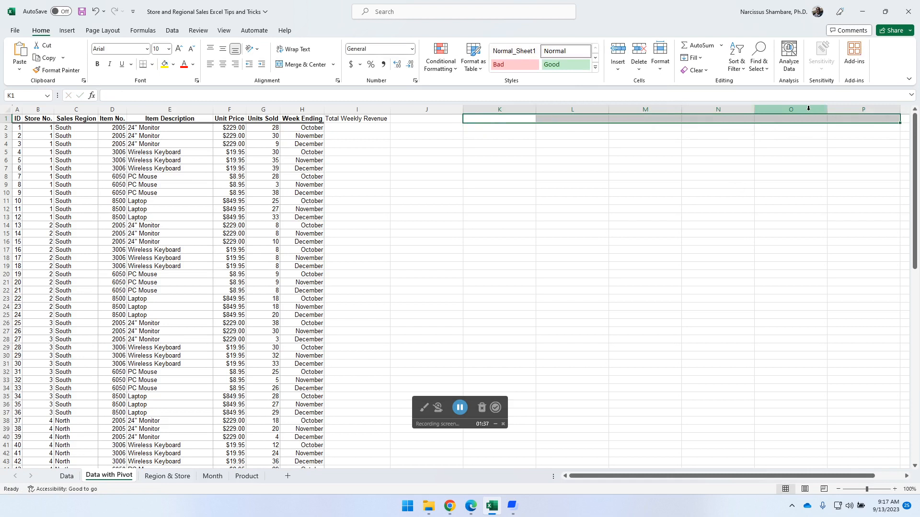
- Fill K1:P1 with a series of abbreviated months starting from Jan in K1, and clear the filled range
left_click(511, 120)
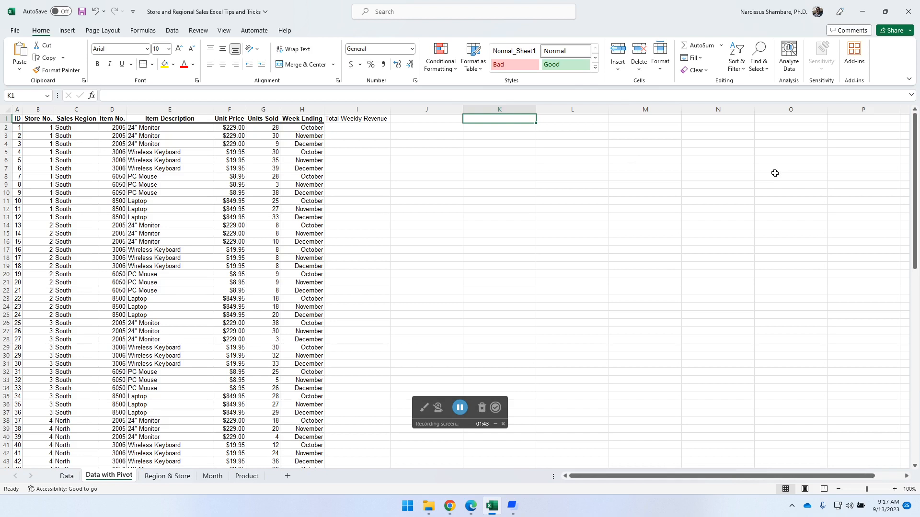
type("Jan")
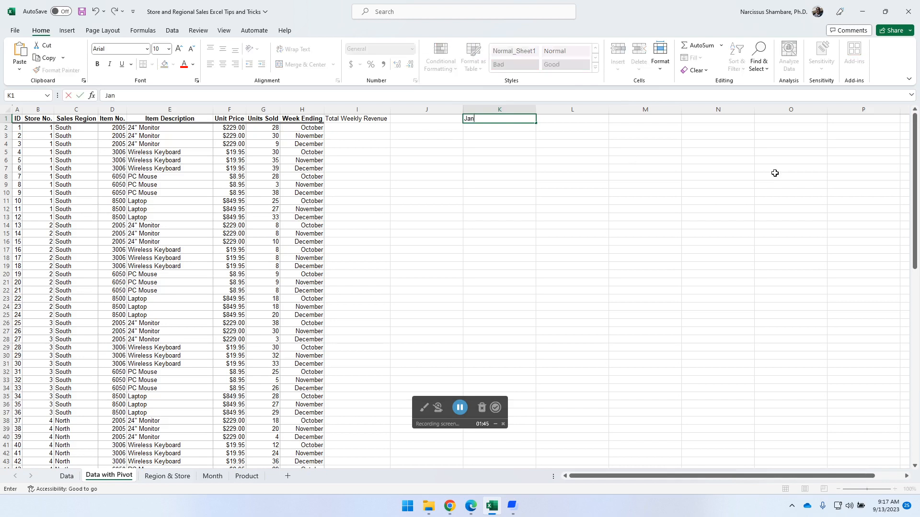
key("ctrl+Return")
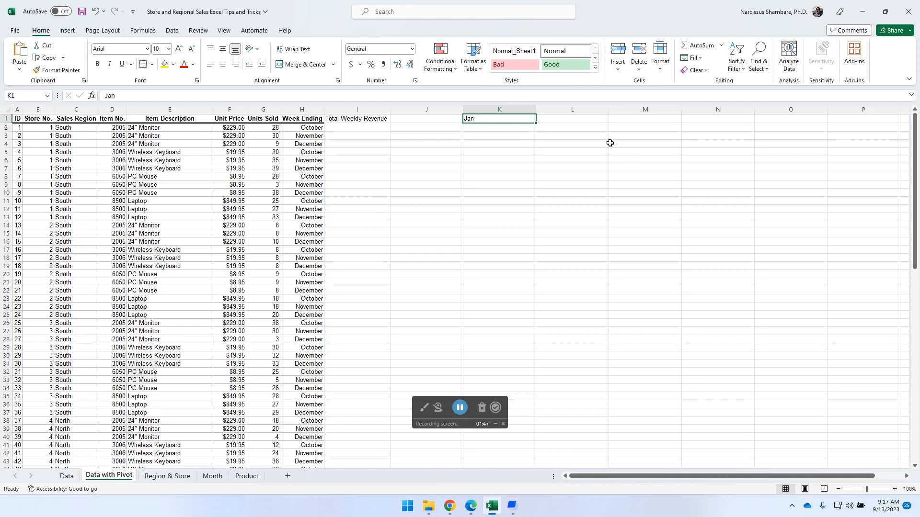
left_click_drag(536, 123, 876, 119)
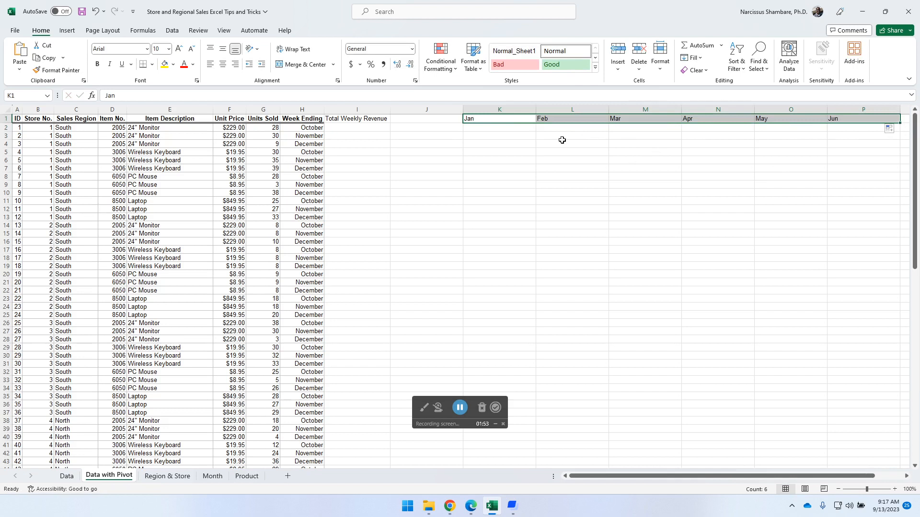
key("Delete")
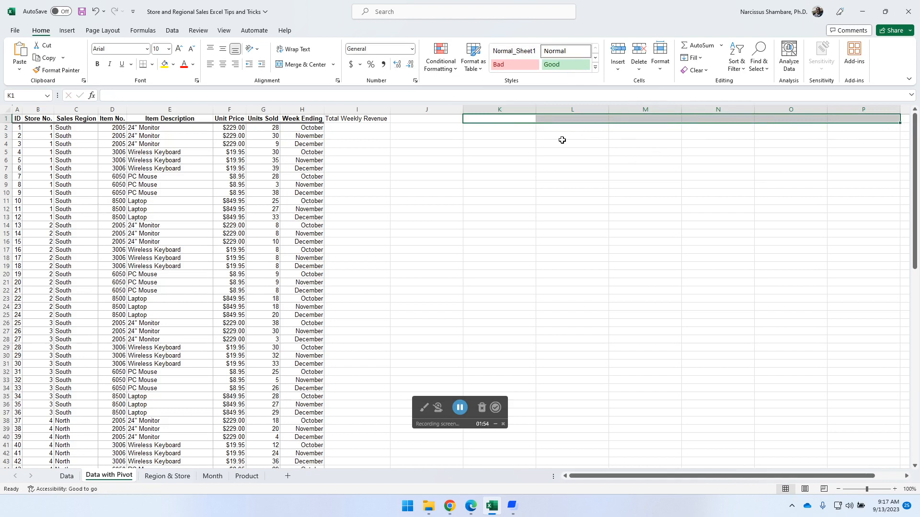
- Fill K1:P1 with a series of full month names starting from January in K1, and clear the filled range
left_click(494, 118)
type("January")
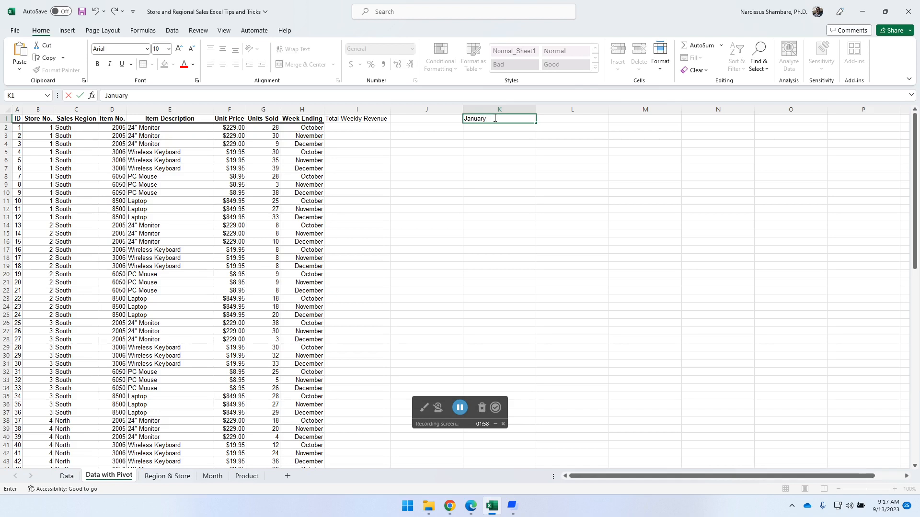
key("ctrl+Return")
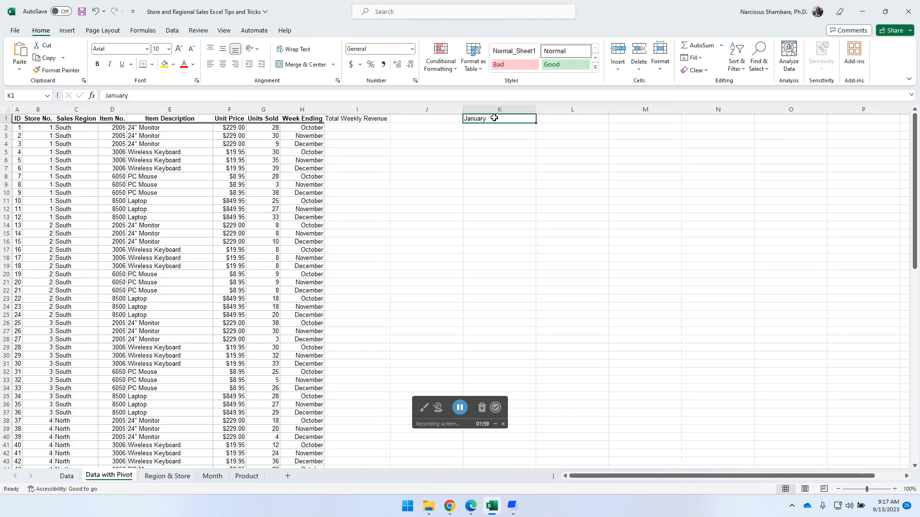
left_click_drag(536, 123, 884, 123)
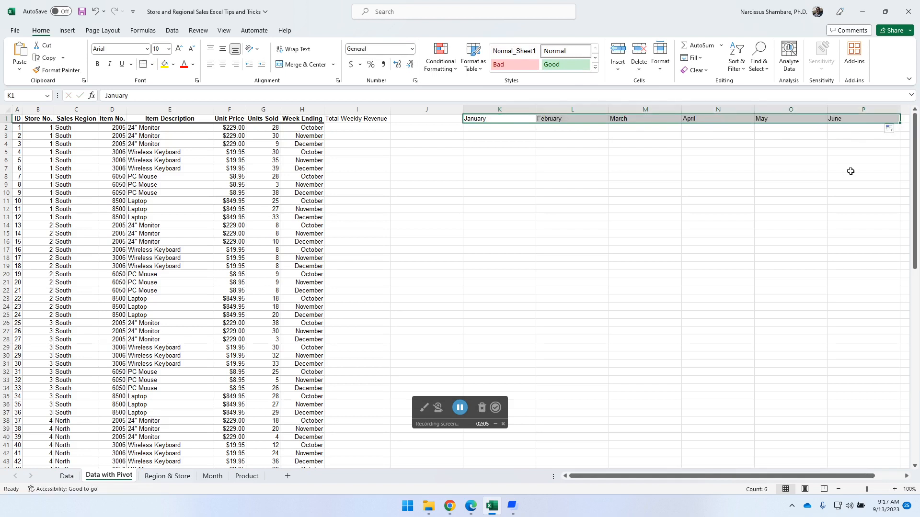
key("Delete")
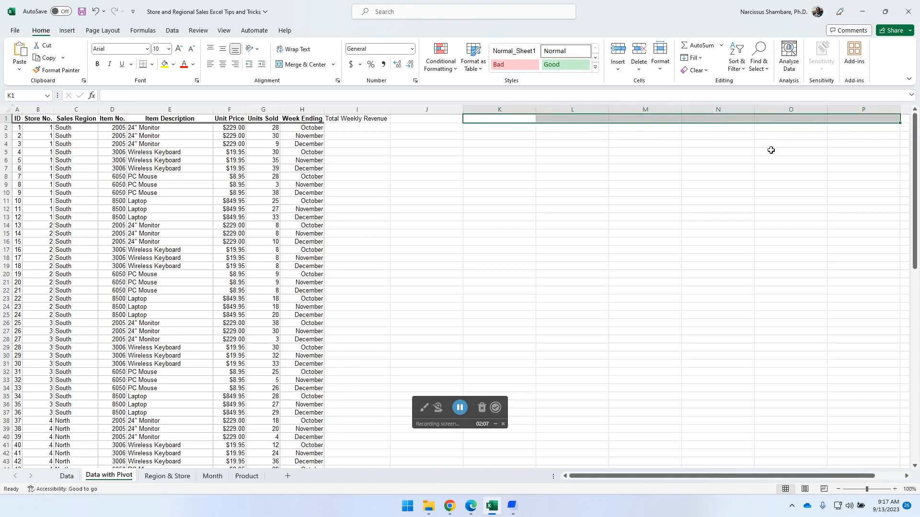
- Enter 1 in K1, fill it down through K11 from that single cell, and clear the range
left_click(489, 118)
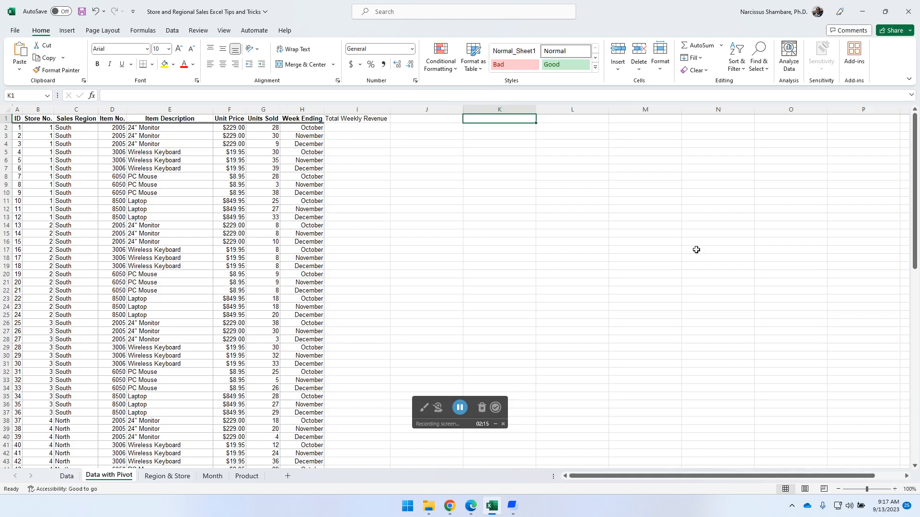
type("1")
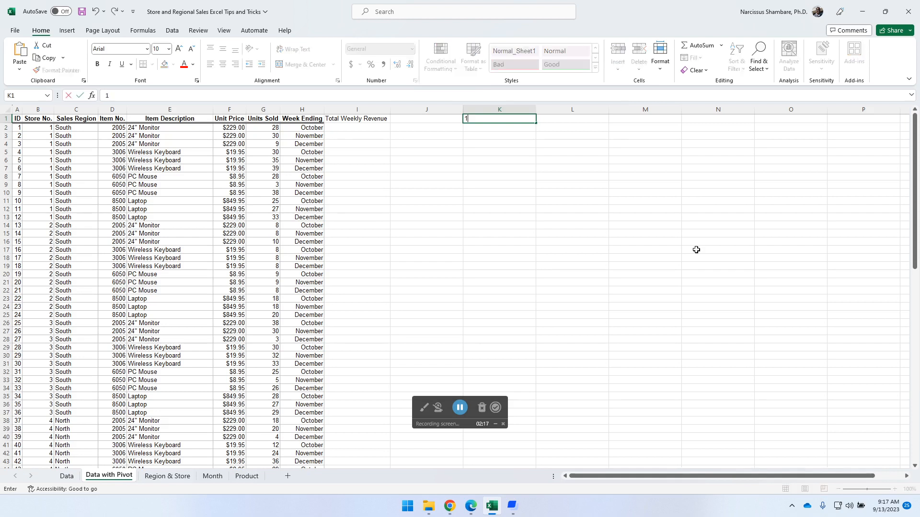
key("Return")
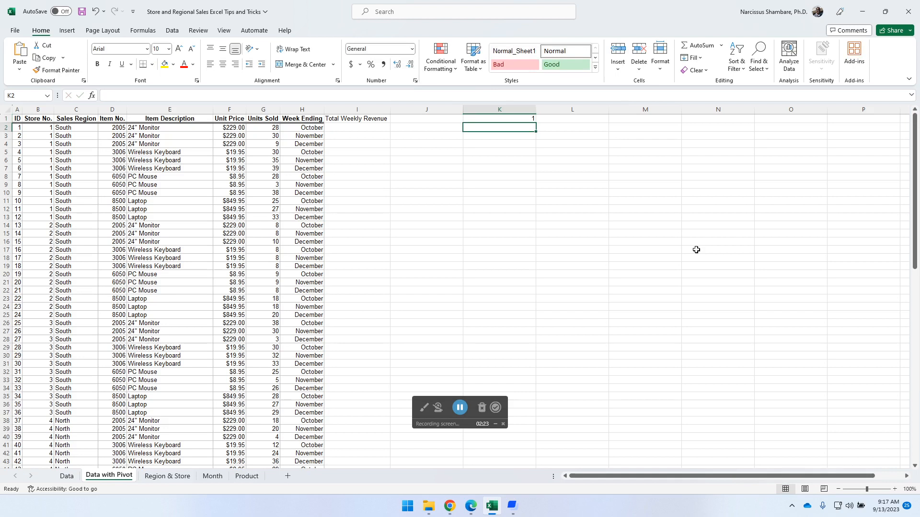
left_click(518, 119)
left_click_drag(537, 123, 539, 206)
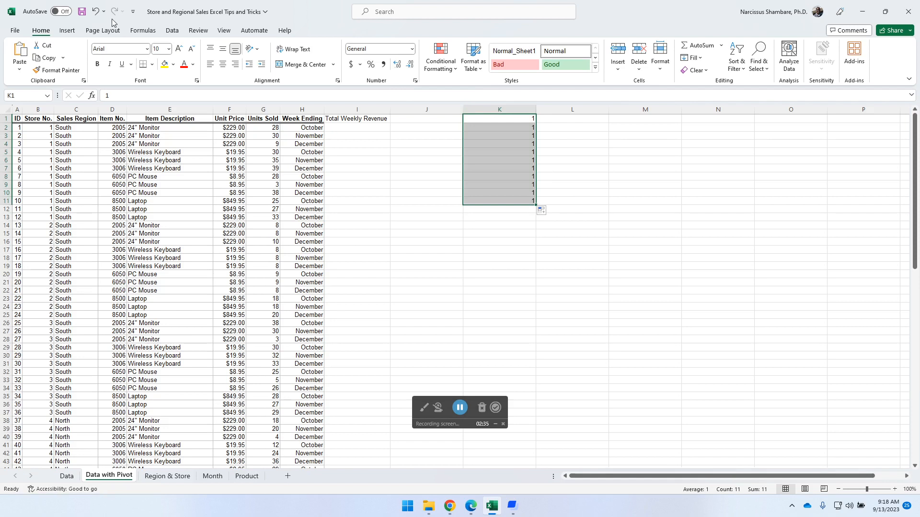
key("Delete")
- Enter 1 and 2 in K1:K2, extend the number series down through K31, and clear the range
left_click(525, 120)
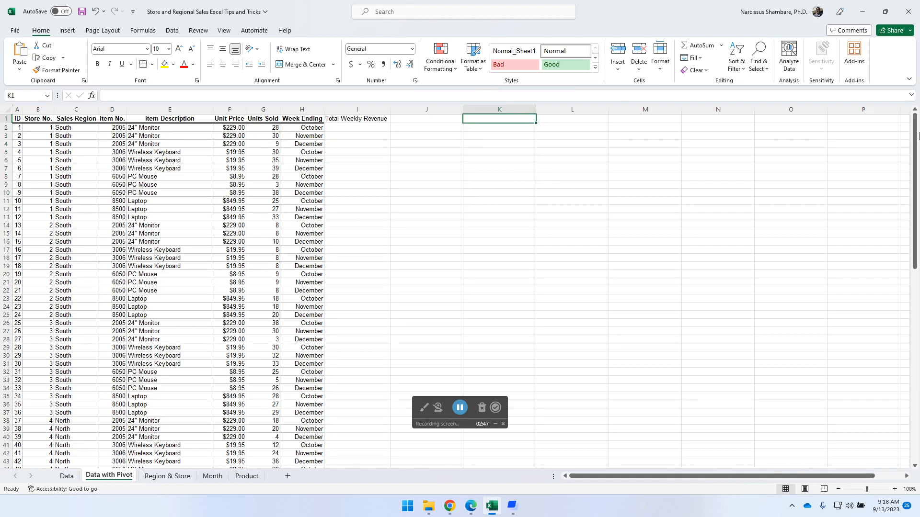
type("1")
key("Return")
type("2")
key("Return")
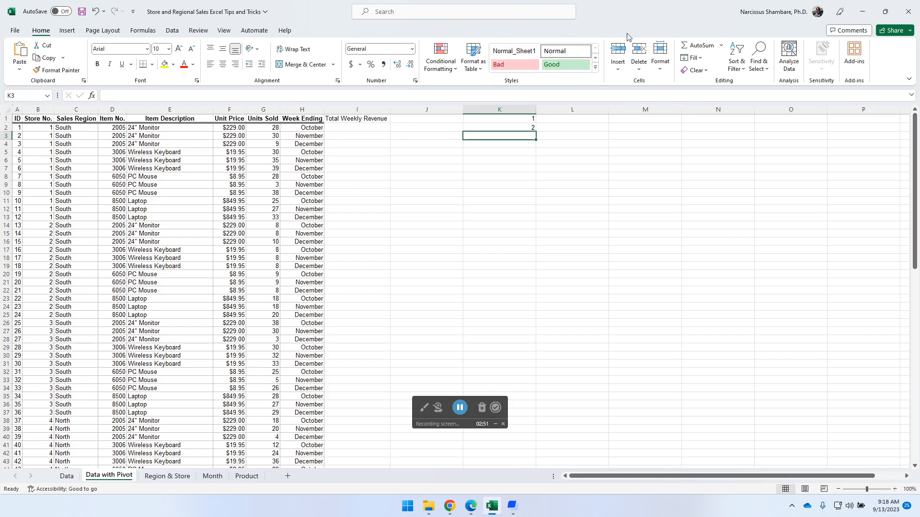
left_click_drag(529, 119, 537, 369)
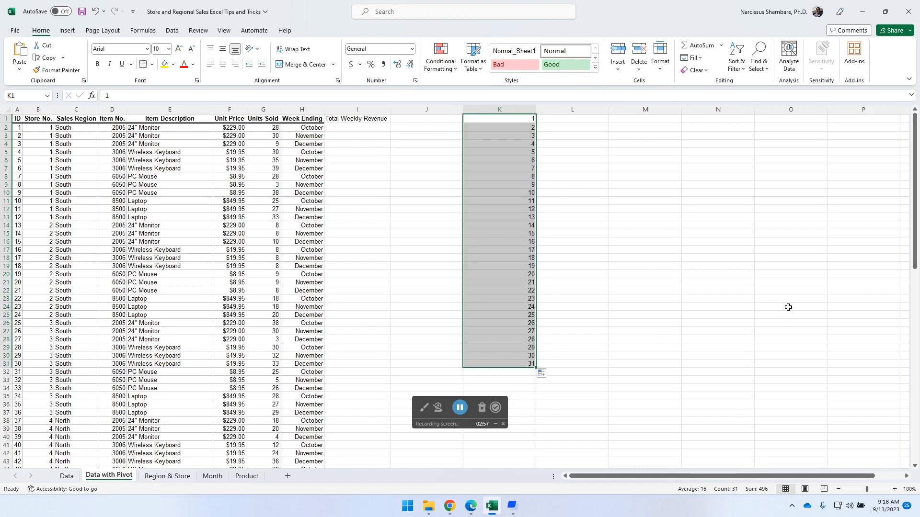
key("Delete")
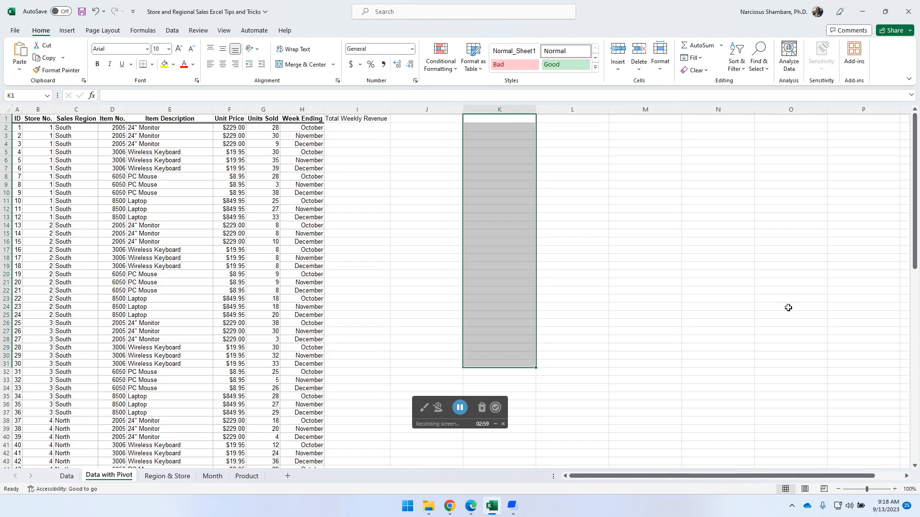
- Enter 2 and 4 in K1:K2, extend the series by twos down through K28, and clear the range
left_click(518, 121)
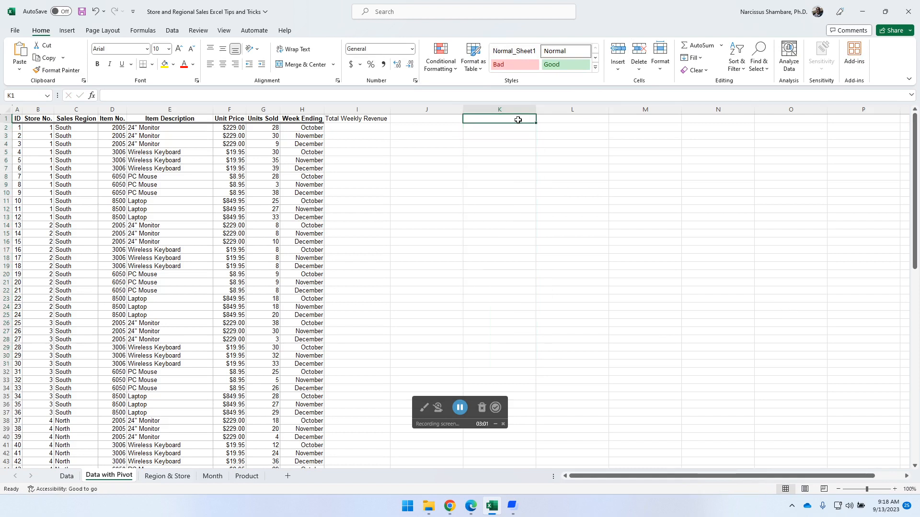
type("2")
key("Return")
type("4")
key("Return")
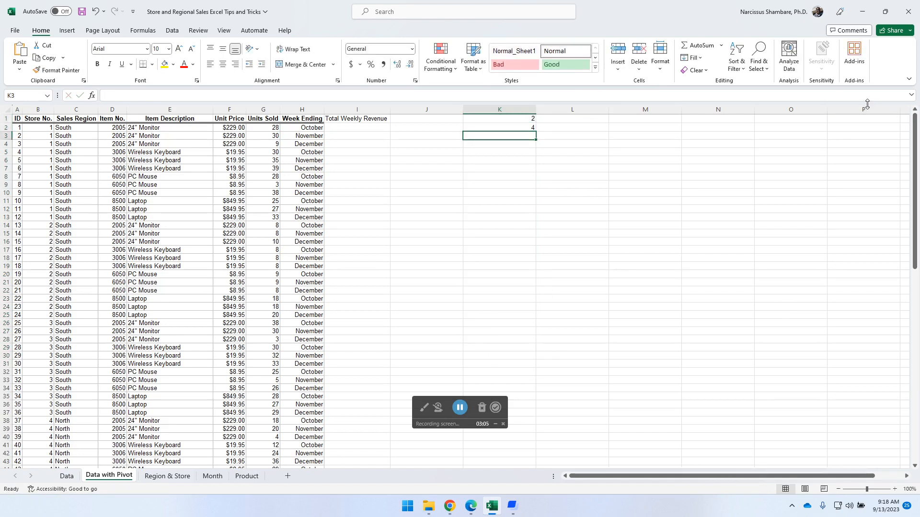
left_click_drag(532, 119, 541, 343)
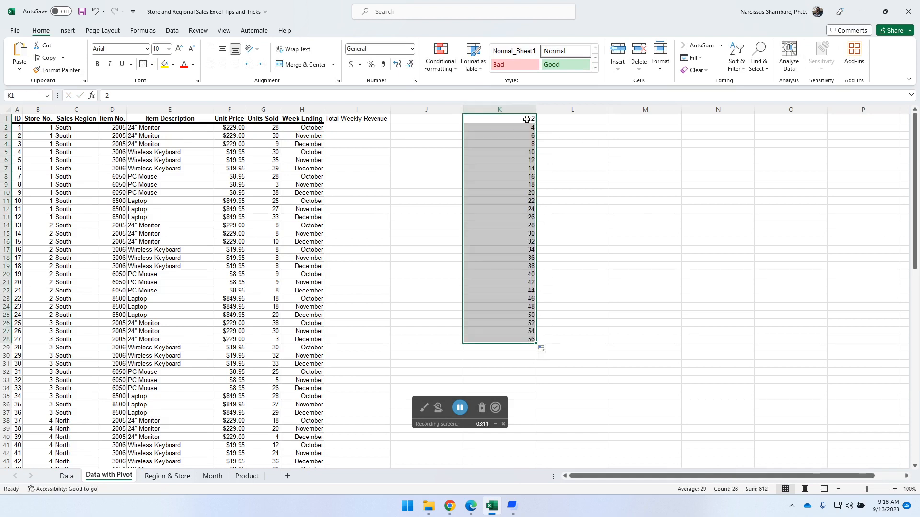
key("Delete")
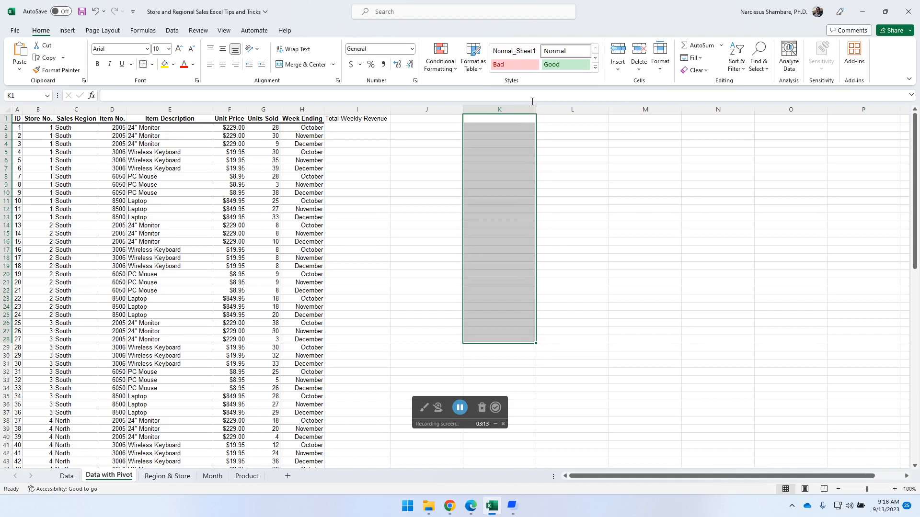
- Enter 5 and 10 in K1:K2, extend the series by fives down through K24, and clear the range
left_click(519, 119)
type("5")
key("Return")
type("10")
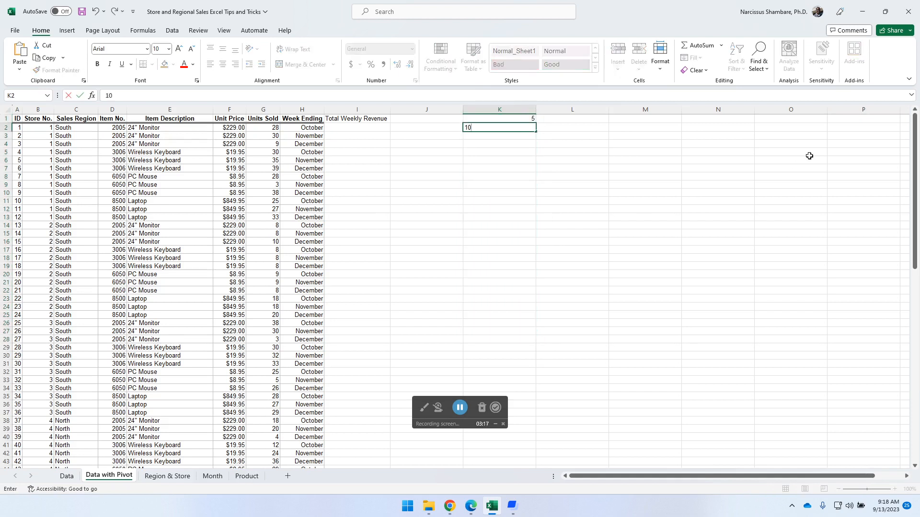
key("Return")
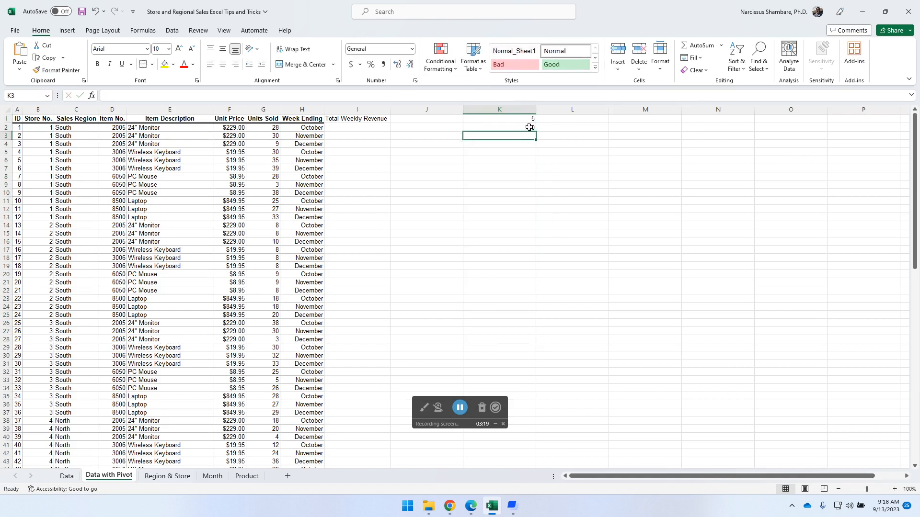
left_click_drag(527, 119, 541, 311)
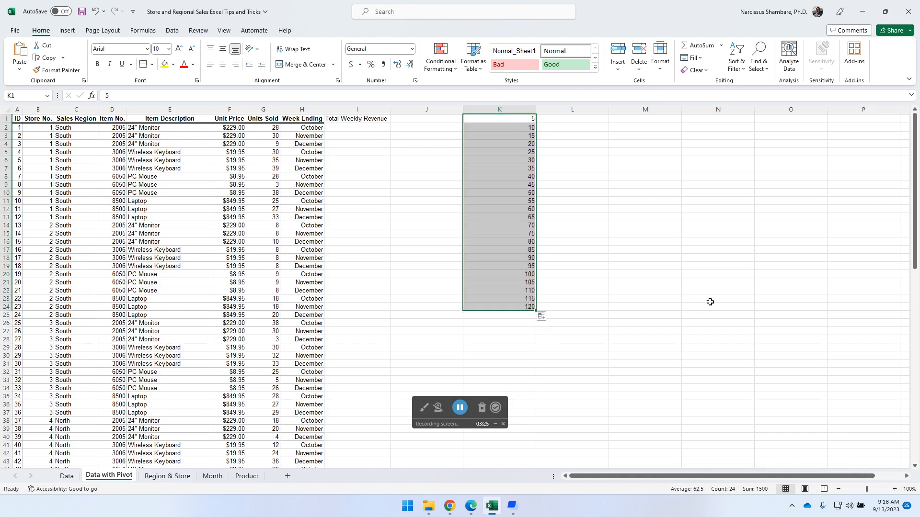
key("Delete")
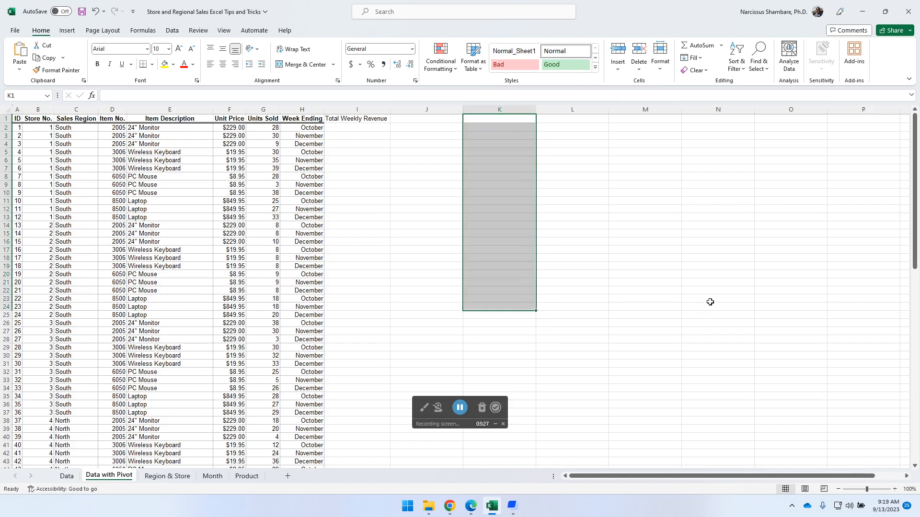
- Enter the formula =F2*G2 in I2 to calculate the first row's total weekly revenue
key("Right")
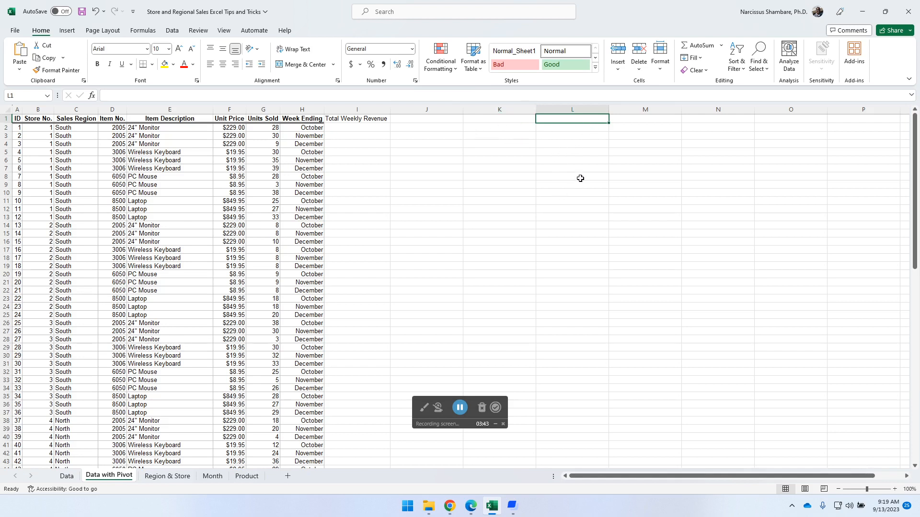
left_click(355, 127)
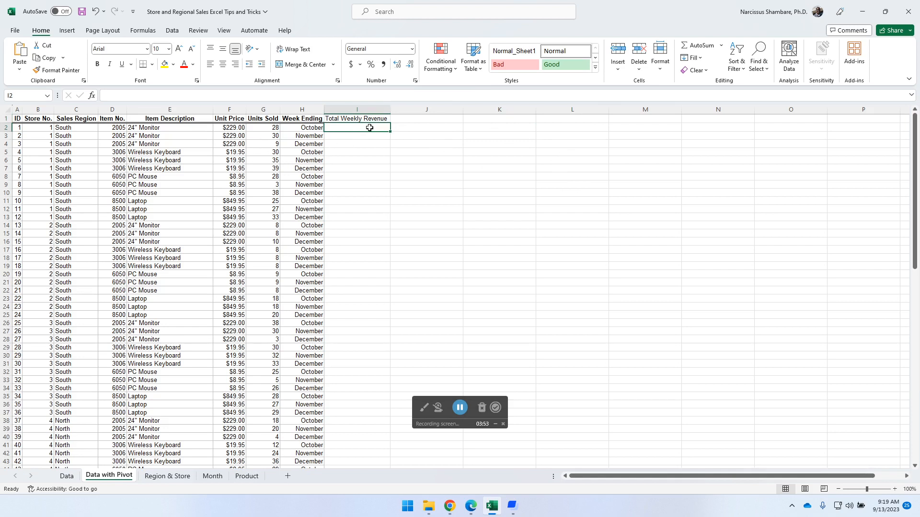
type("=")
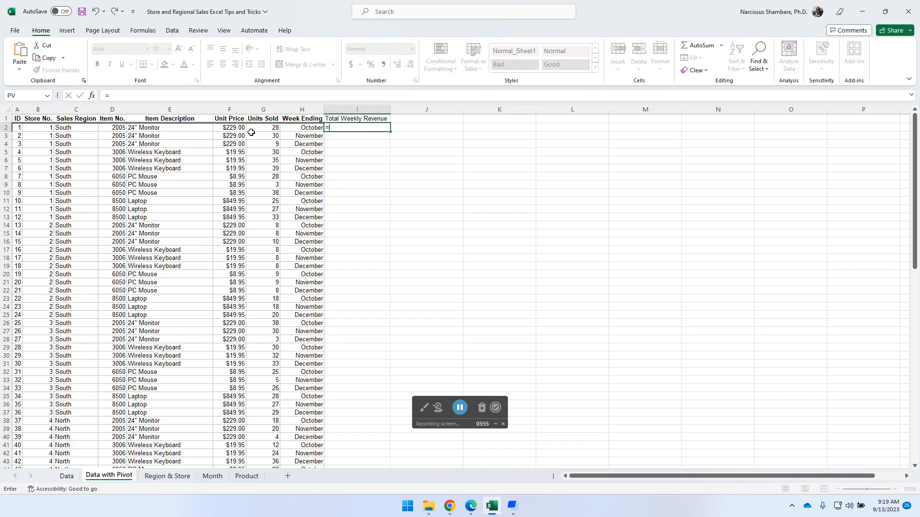
left_click(236, 128)
type("*")
left_click(274, 128)
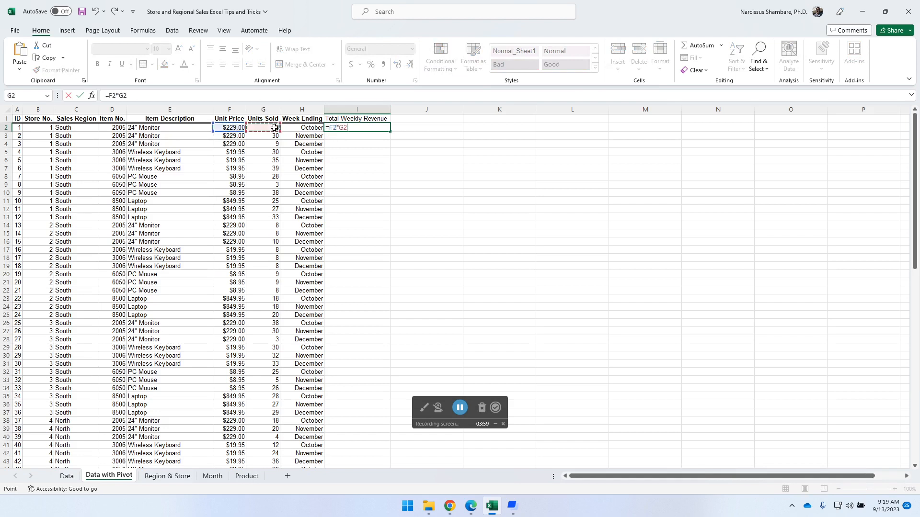
key("ctrl+Return")
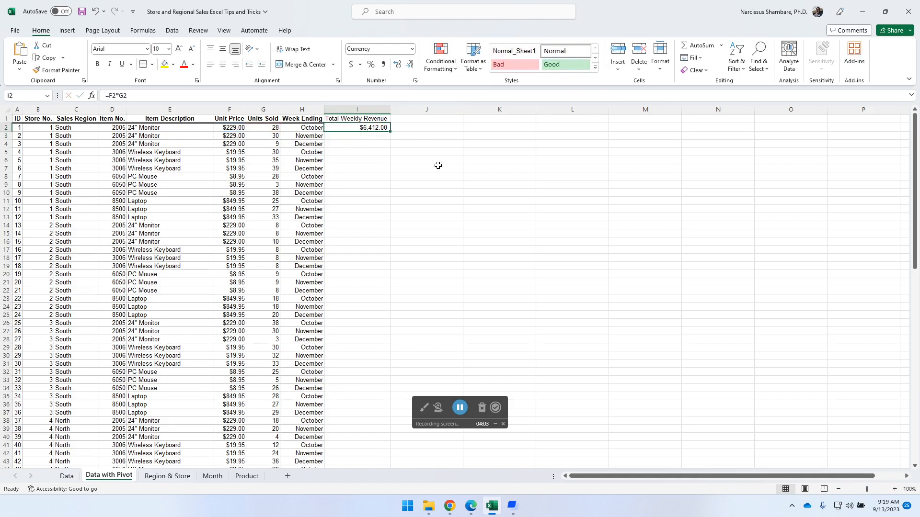
- Copy the I2 revenue formula, paste it into I3:I34, and undo the paste
right_click(374, 128)
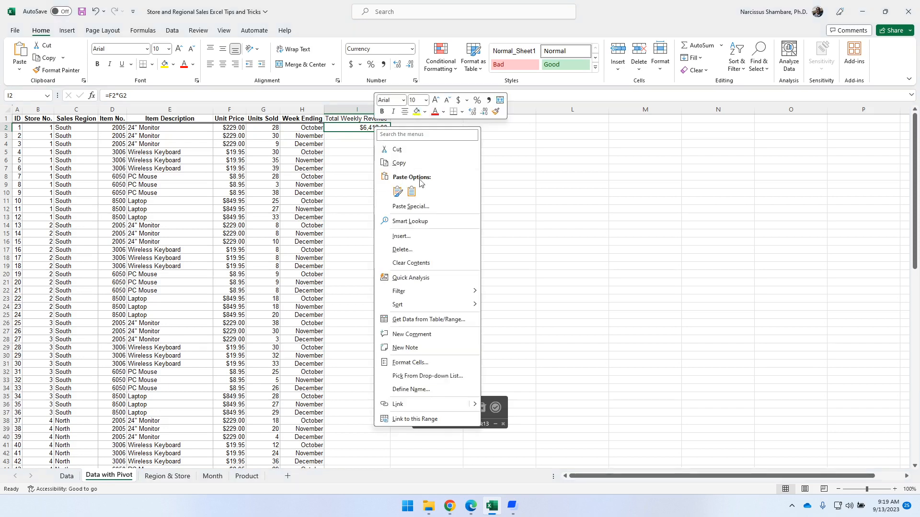
left_click(400, 163)
left_click_drag(372, 138, 355, 391)
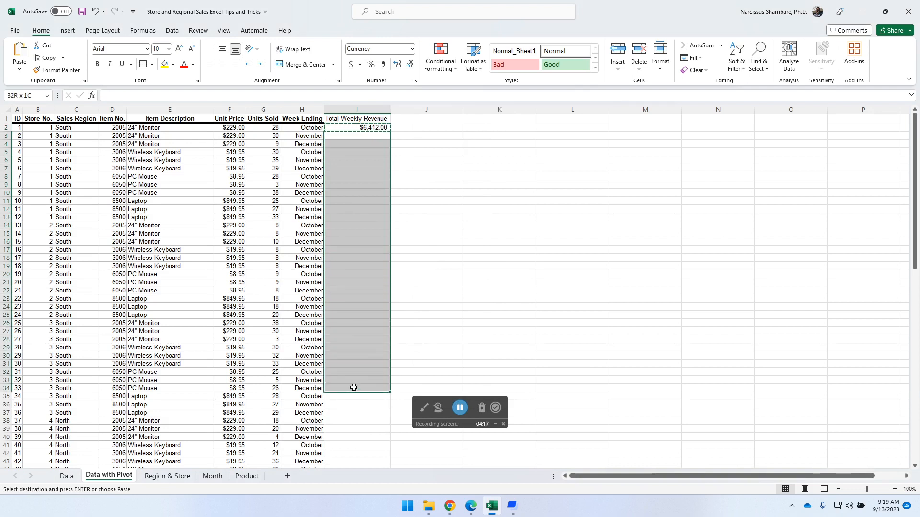
right_click(355, 276)
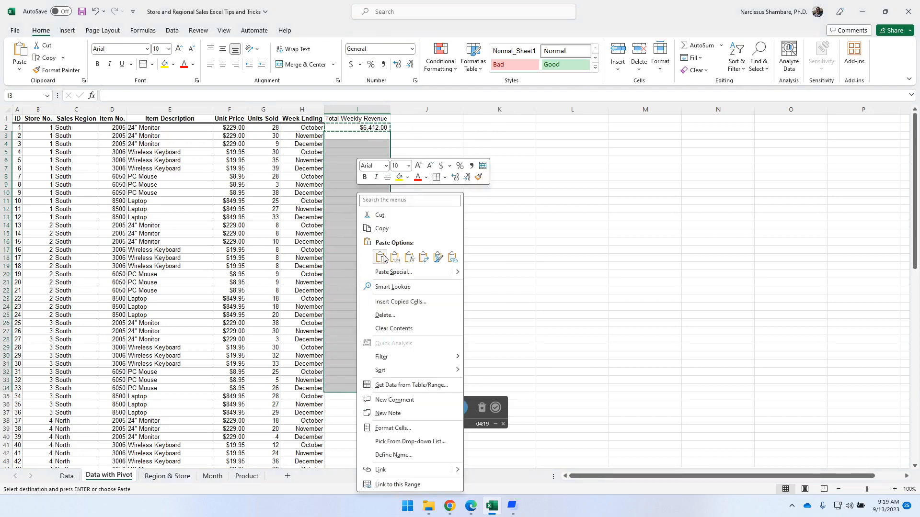
left_click(381, 258)
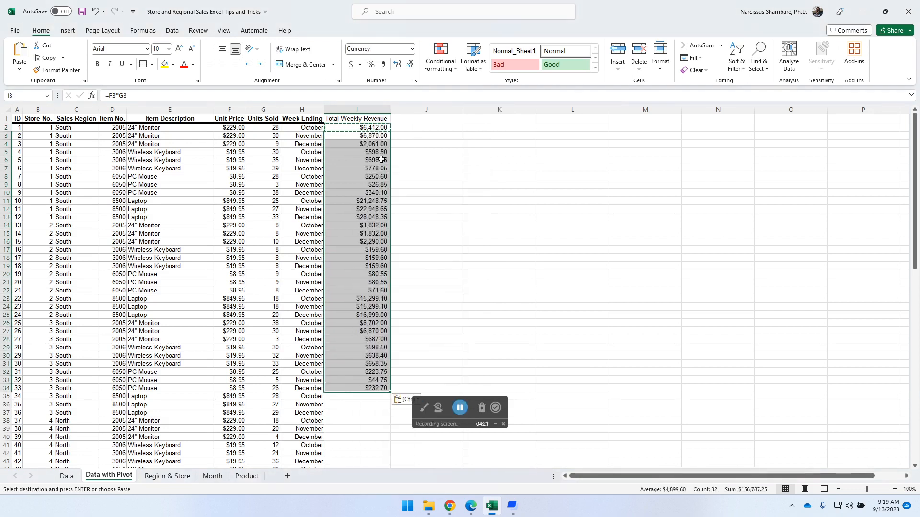
key("Escape")
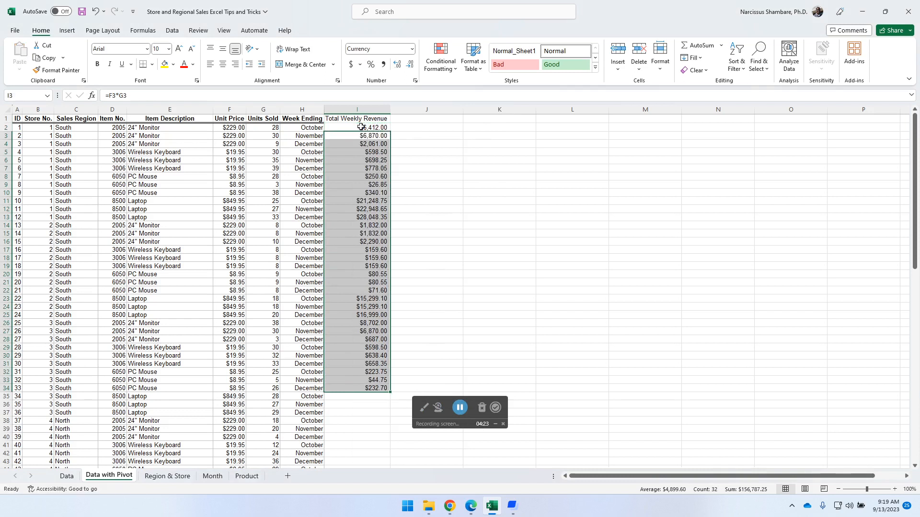
left_click(96, 11)
key("Escape")
- Extend the I2 revenue formula manually with the fill handle down through I97, and undo the fill
left_click(377, 129)
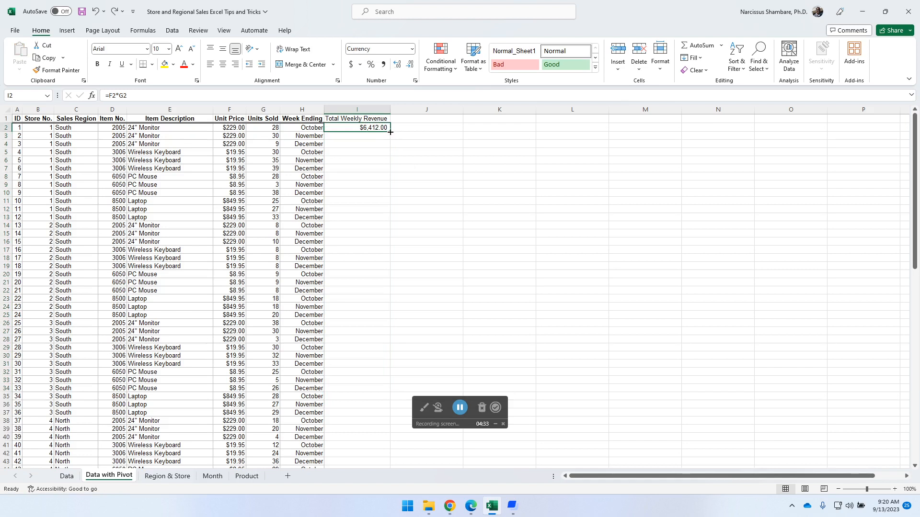
left_click_drag(390, 132, 373, 450)
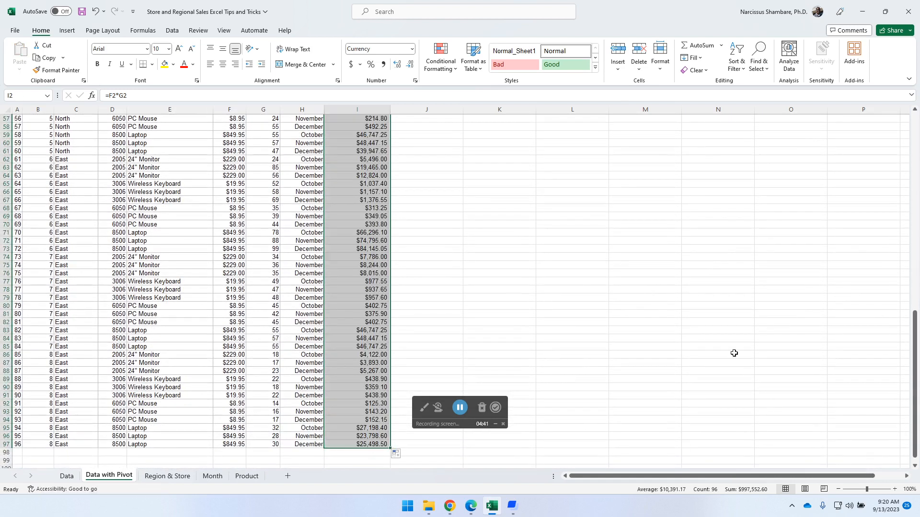
left_click_drag(914, 341, 914, 139)
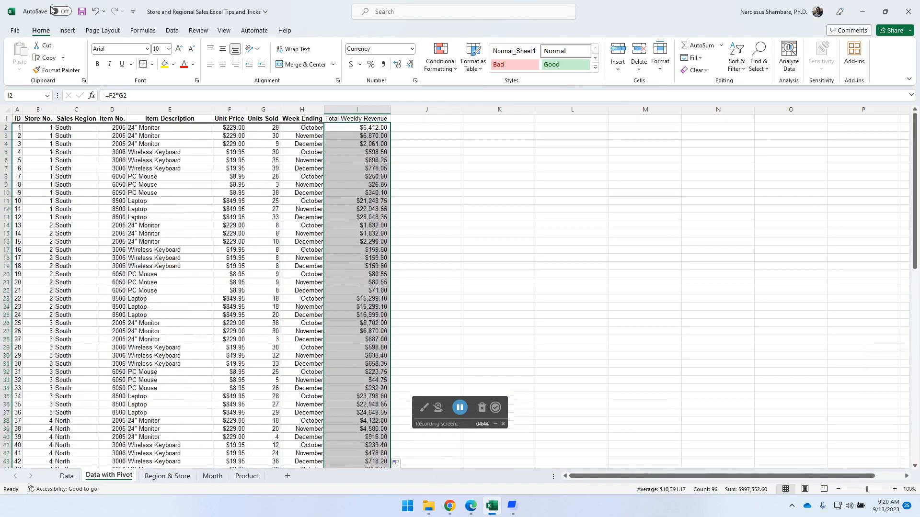
left_click(95, 11)
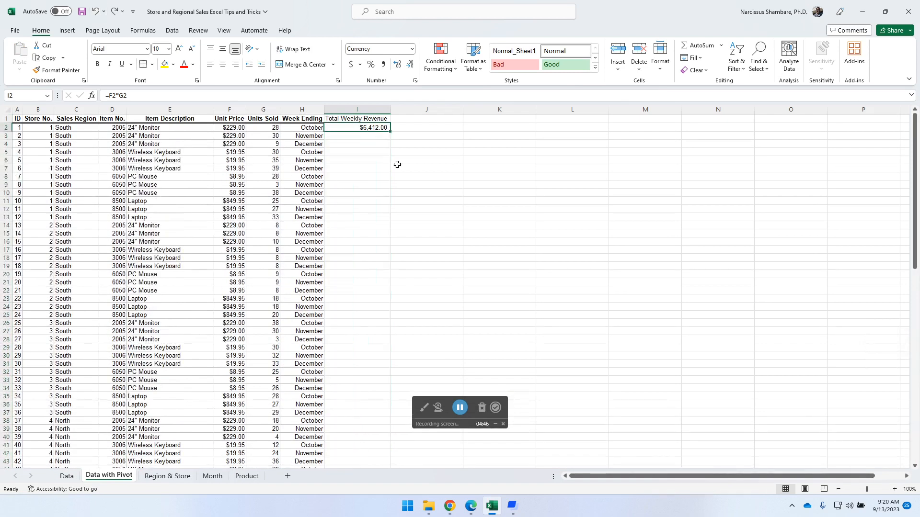
- AutoFill the I2 formula to the last data row in one go, check the column's end, and undo the fill
double_click(389, 133)
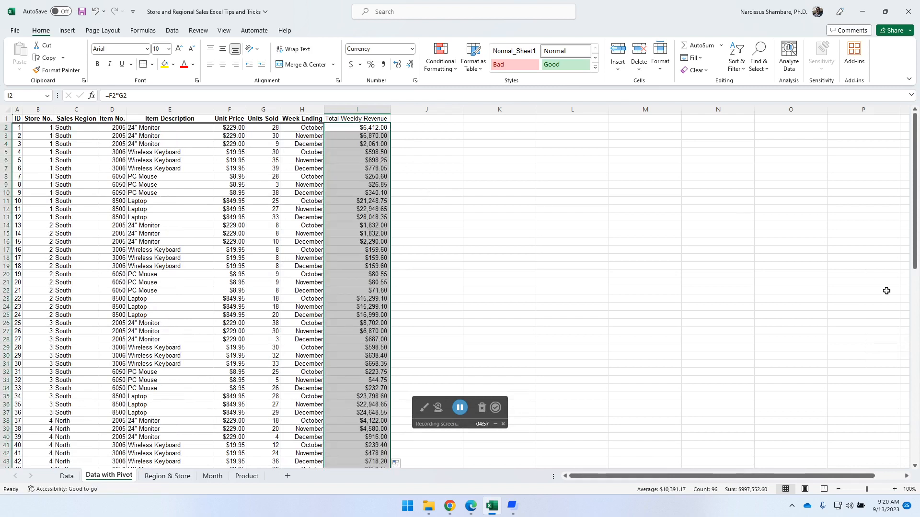
left_click_drag(917, 213, 917, 422)
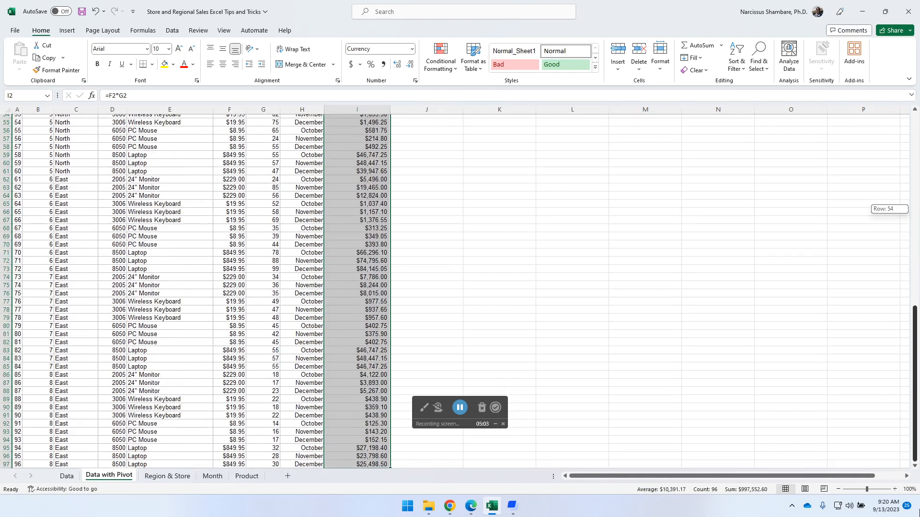
left_click_drag(918, 421, 918, 422)
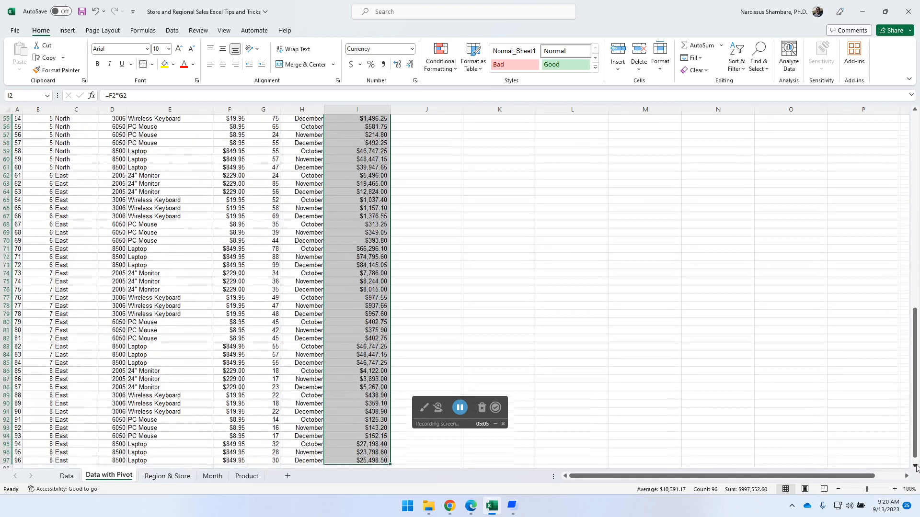
scroll(915, 467, "down", 2)
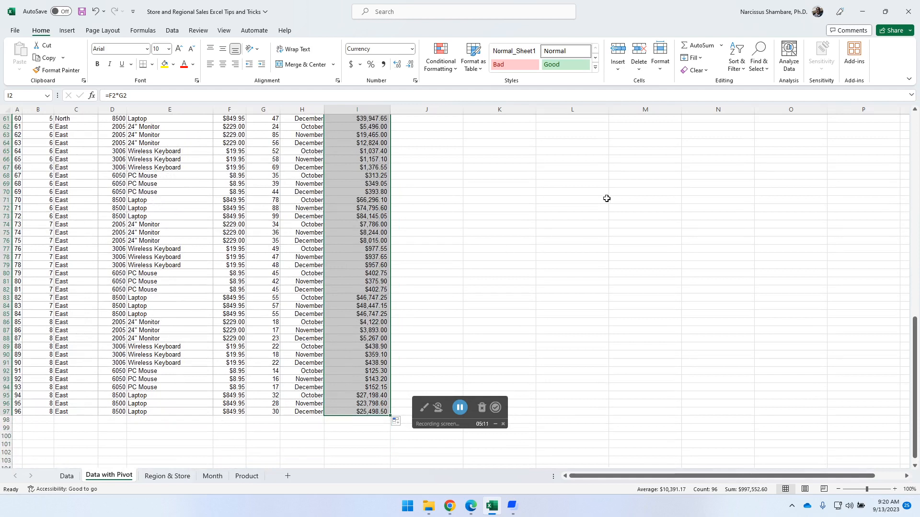
left_click(96, 12)
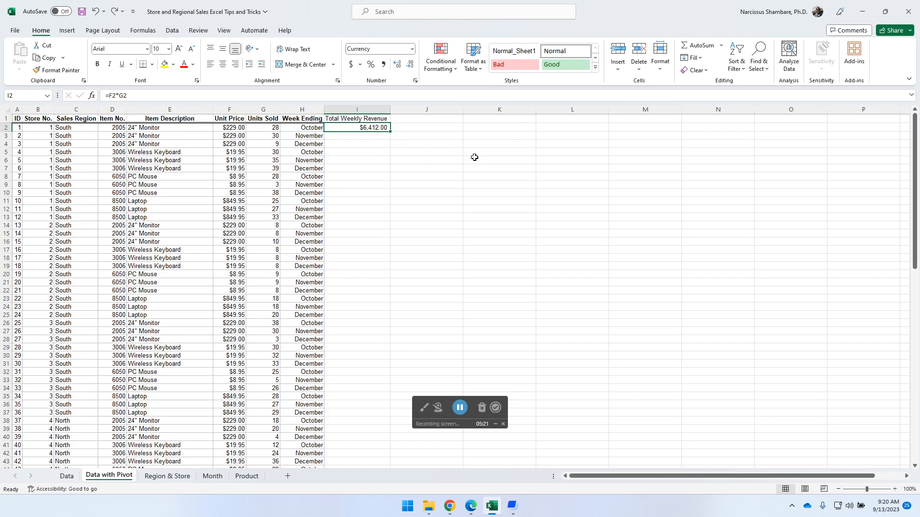
- With I2 cleared of its formula, convert A1:I97 to a table with headers and undo the conversion
key("Delete")
left_click(67, 30)
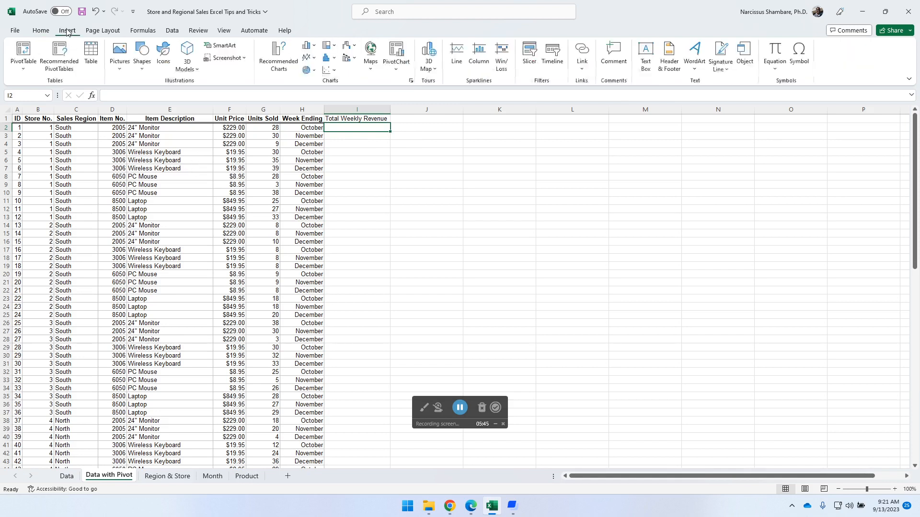
left_click(91, 52)
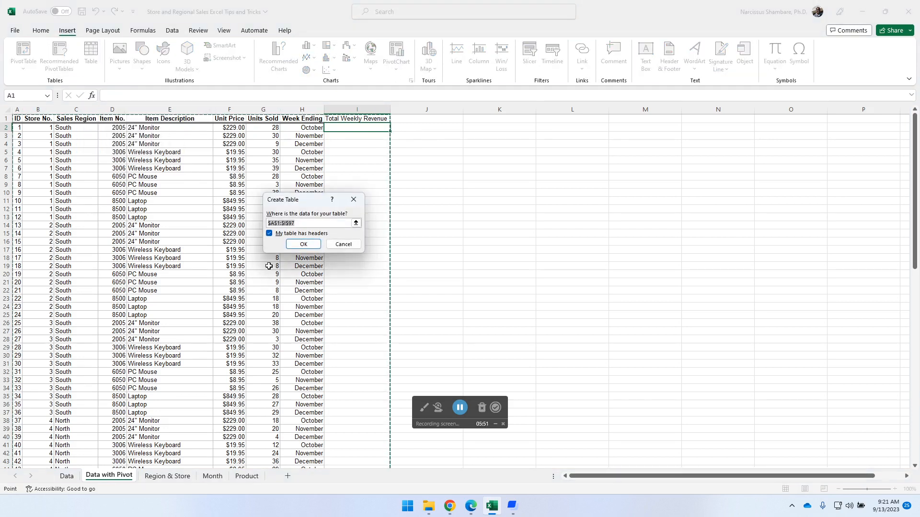
left_click(310, 243)
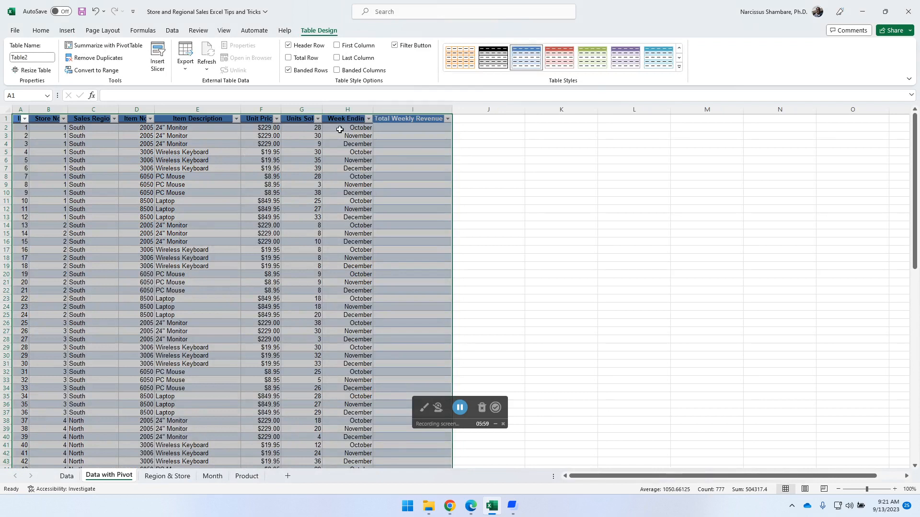
left_click(410, 130)
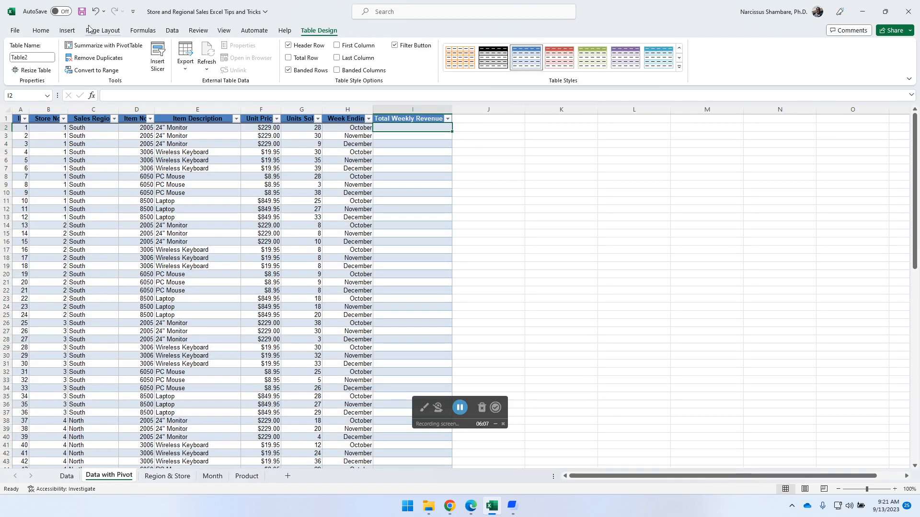
left_click(95, 11)
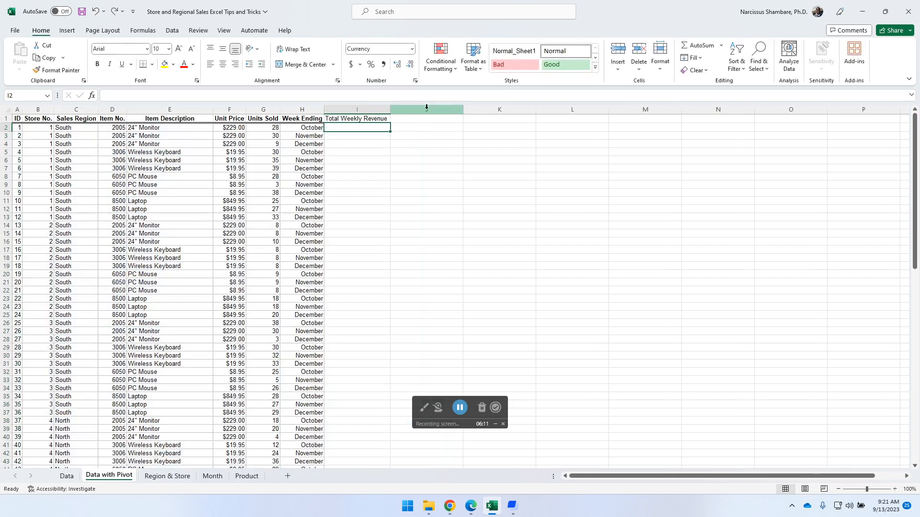
- Enter =F2*G2 in I2 of the plain range again and undo the entry
type("=")
left_click(229, 128)
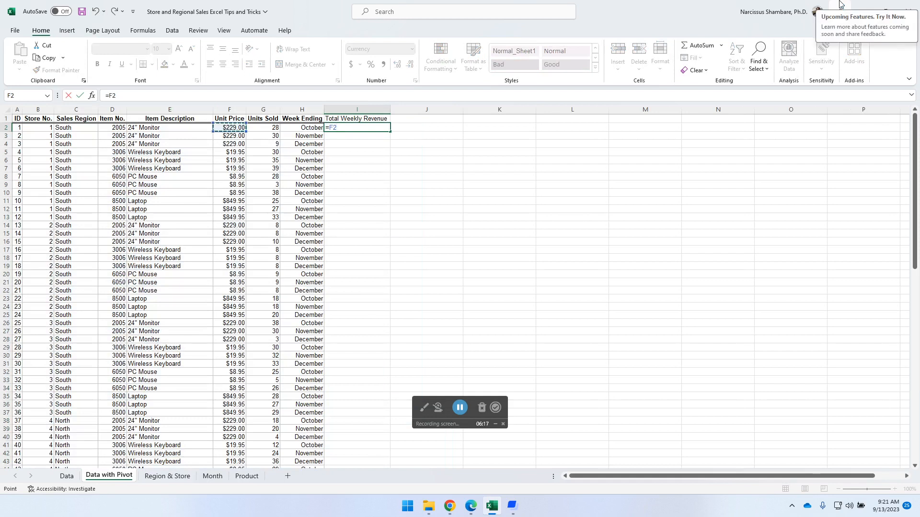
type("*")
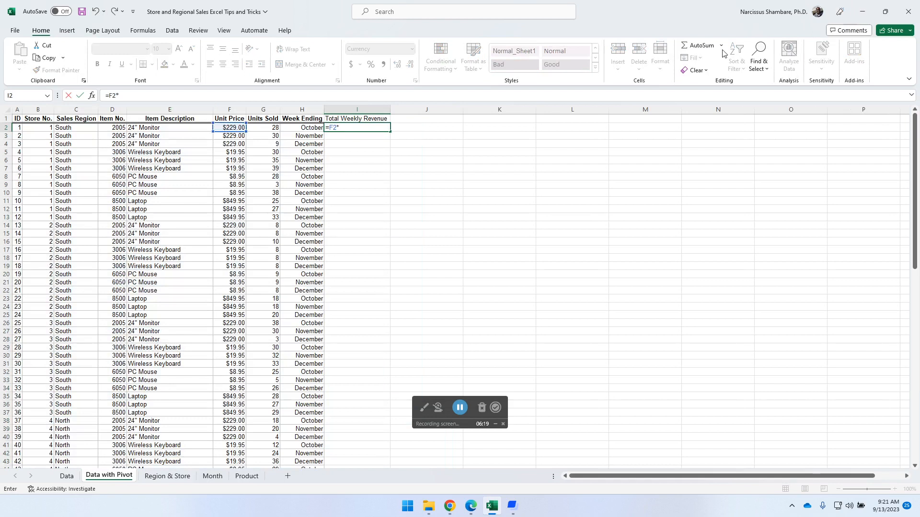
left_click(267, 126)
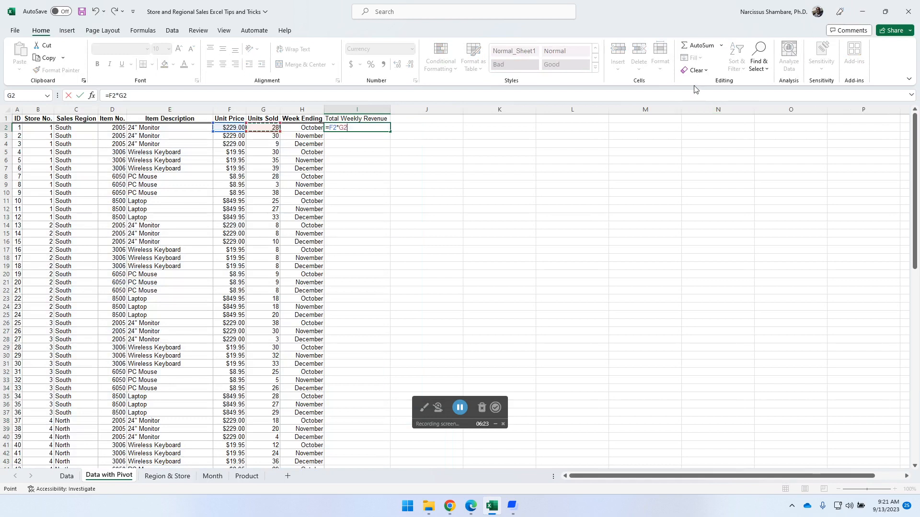
key("Return")
key("Up")
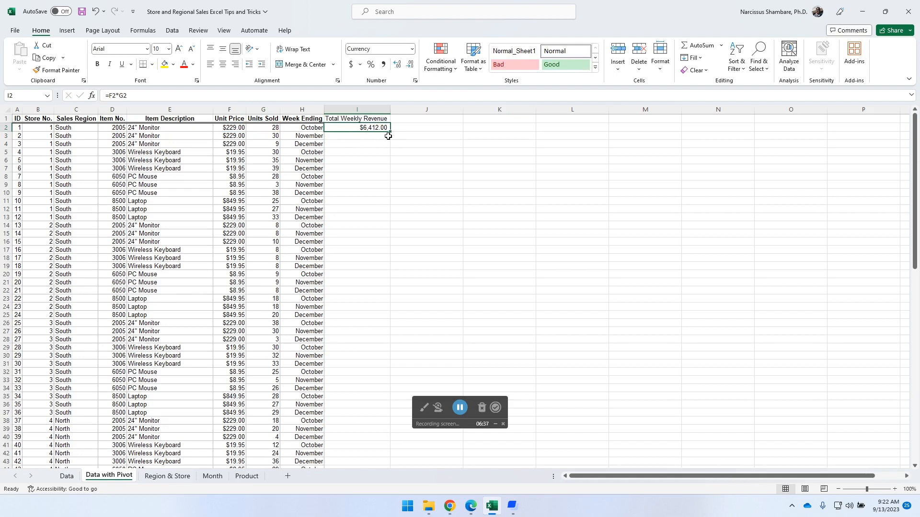
left_click(95, 13)
- Convert the sales data range A1:I97 to a table with headers
left_click(67, 30)
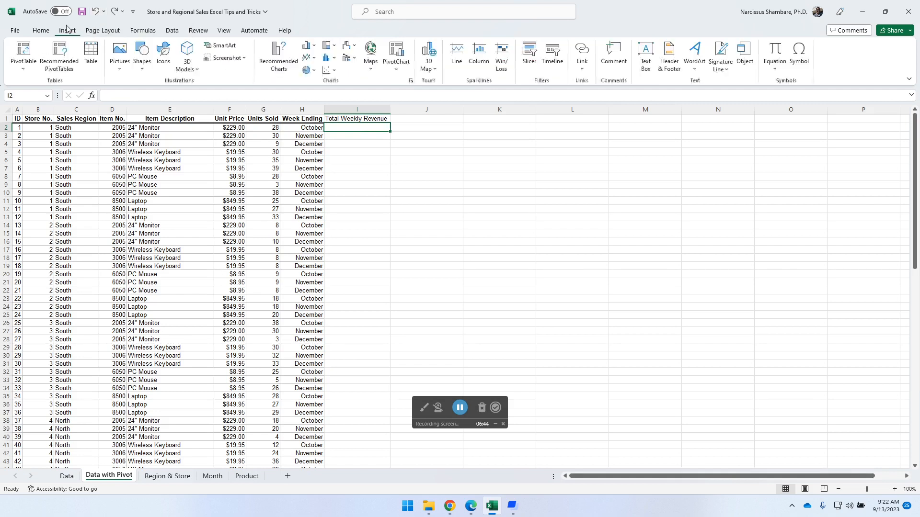
left_click(90, 54)
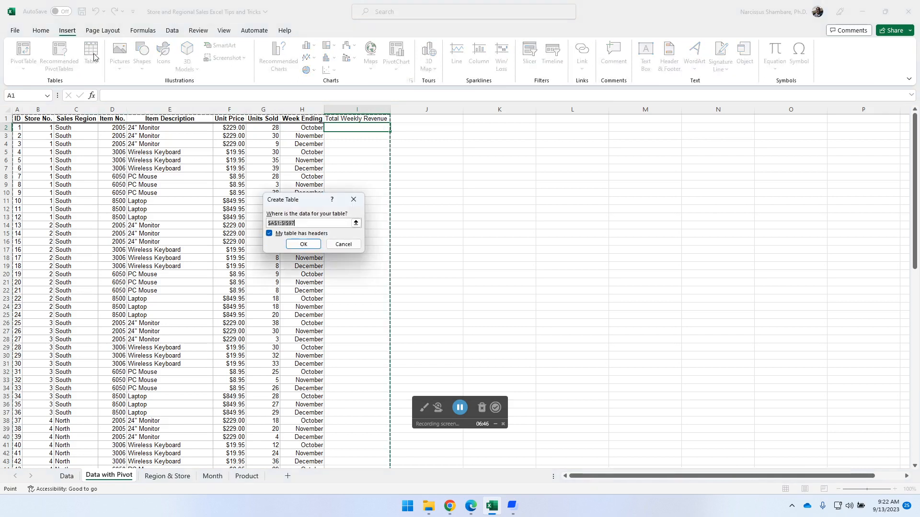
left_click(306, 241)
- Enter =[@[Unit Price]]*[@[Units Sold]] in I2 to calculate the table's Total Weekly Revenue column
left_click(401, 128)
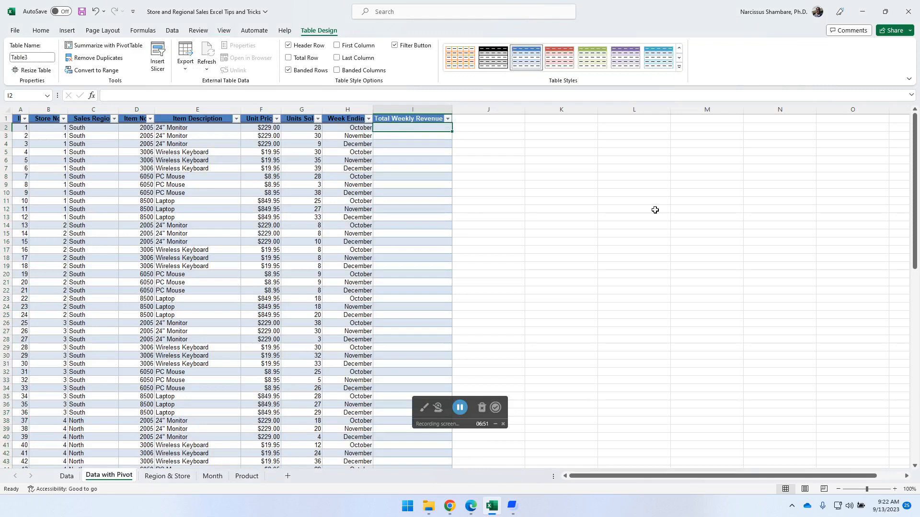
type("=")
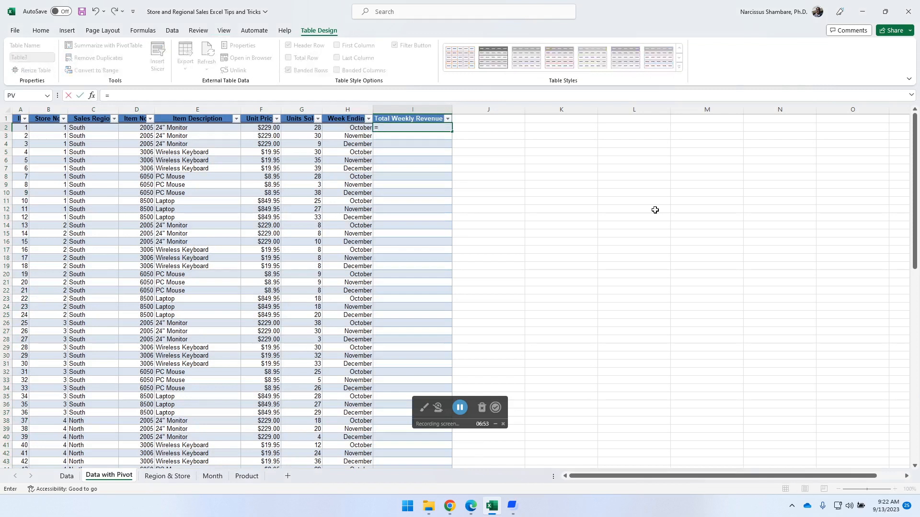
left_click(266, 128)
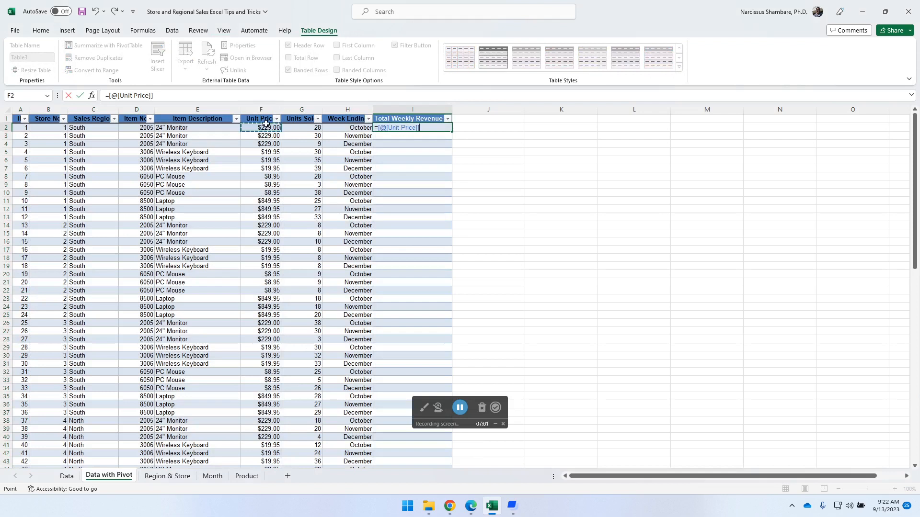
type("*")
left_click(317, 127)
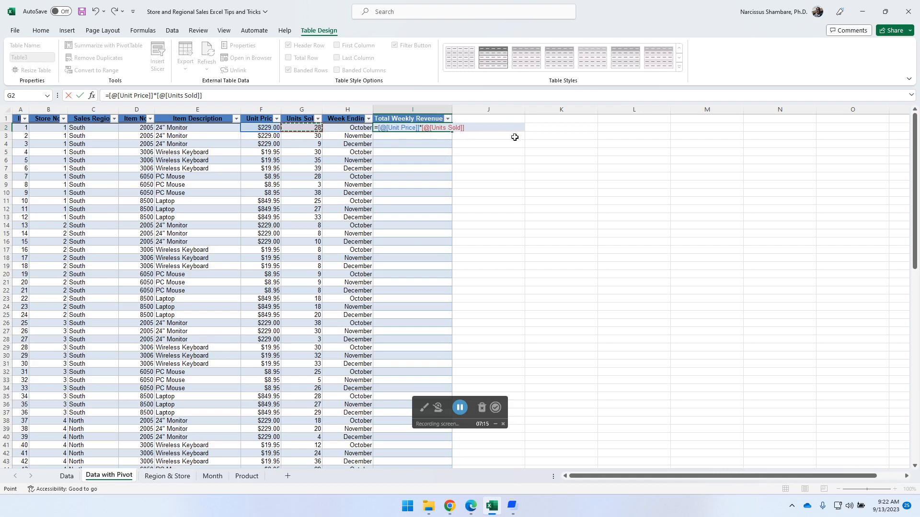
key("Return")
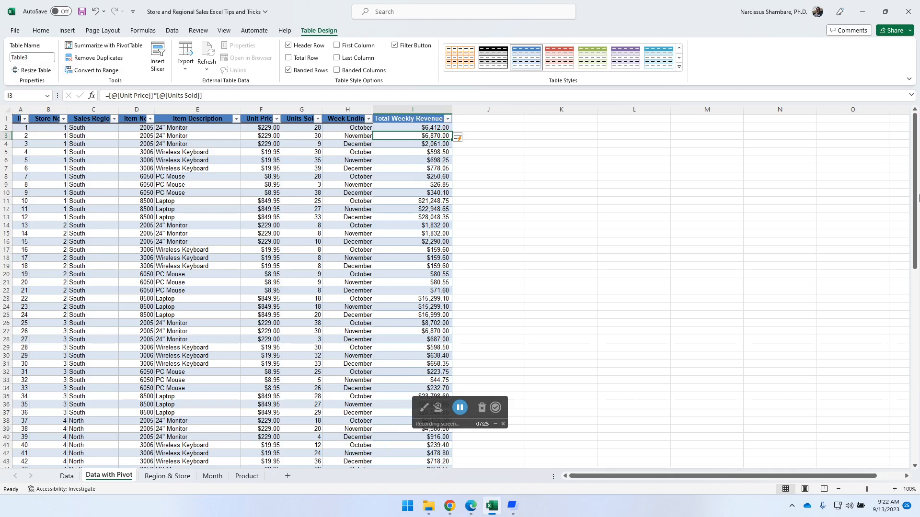
- Add a new table column next to Total Weekly Revenue with the header Sales Levels in J1
left_click_drag(917, 194, 917, 251)
left_click(483, 120)
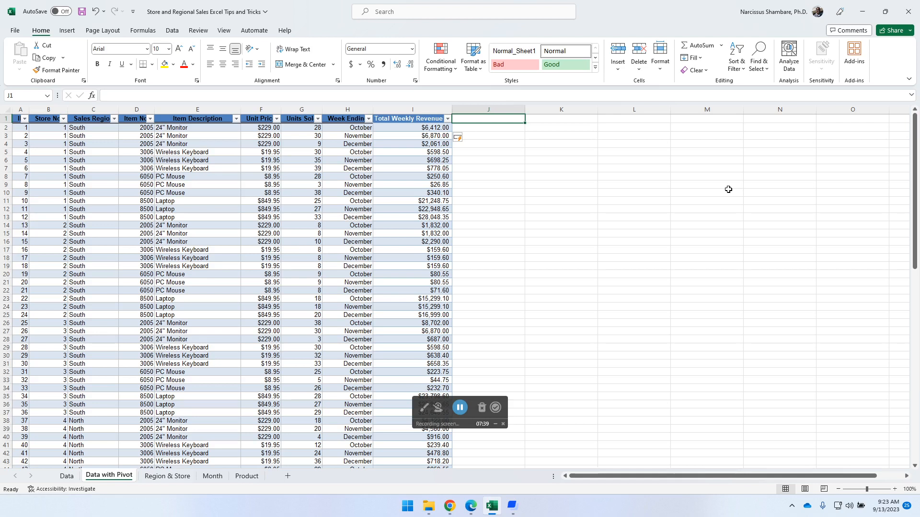
type("Sales")
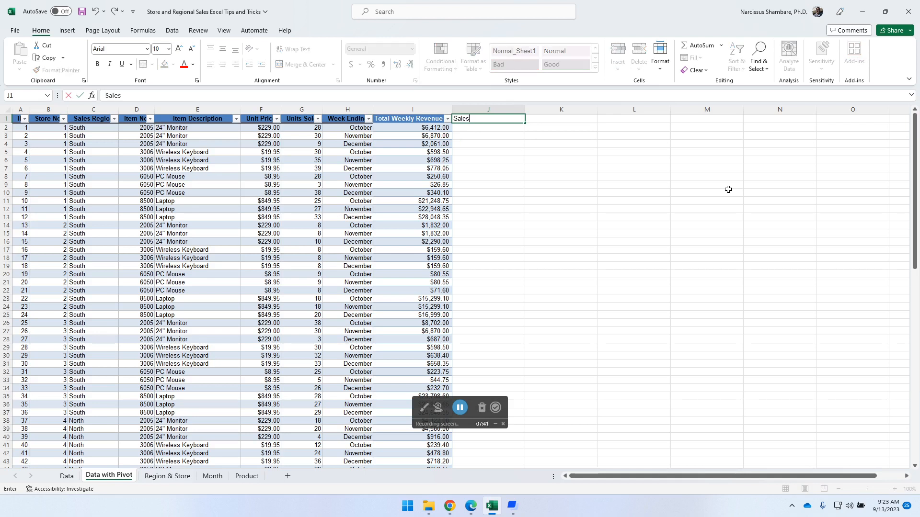
type(" Levels")
key("Return")
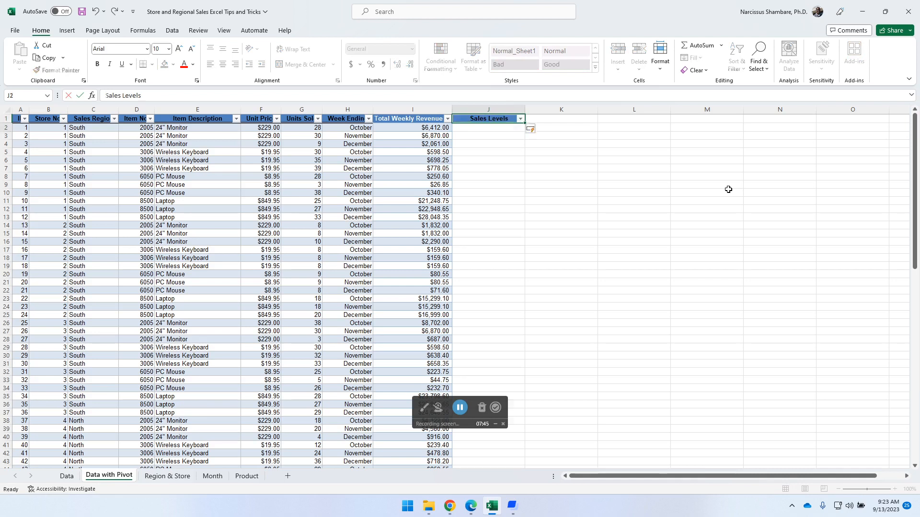
key("Up")
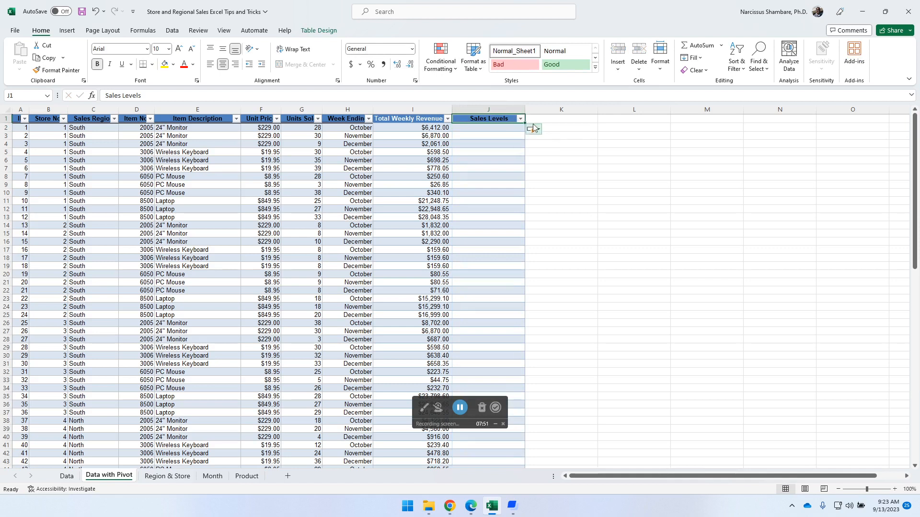
- Begin an IF formula in J2 that returns "Low" when the row's Total Weekly Revenue is less than 500
left_click(485, 128)
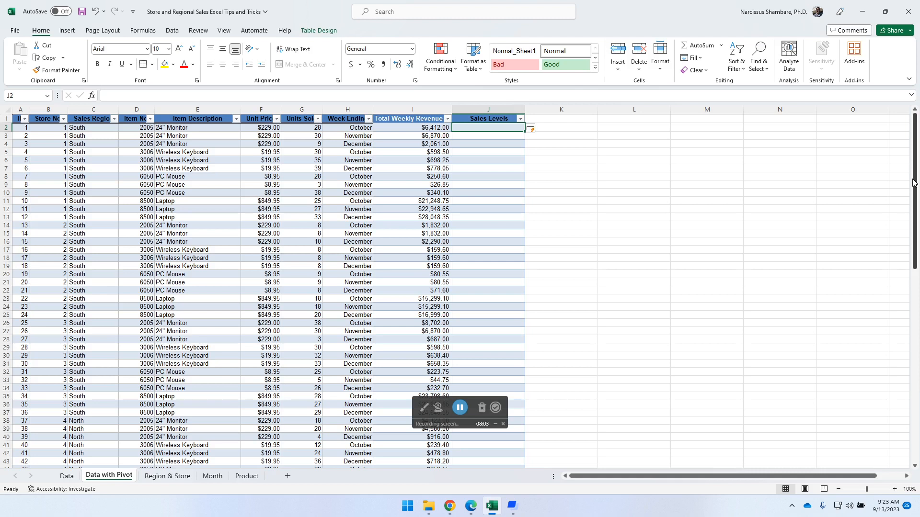
left_click(460, 408)
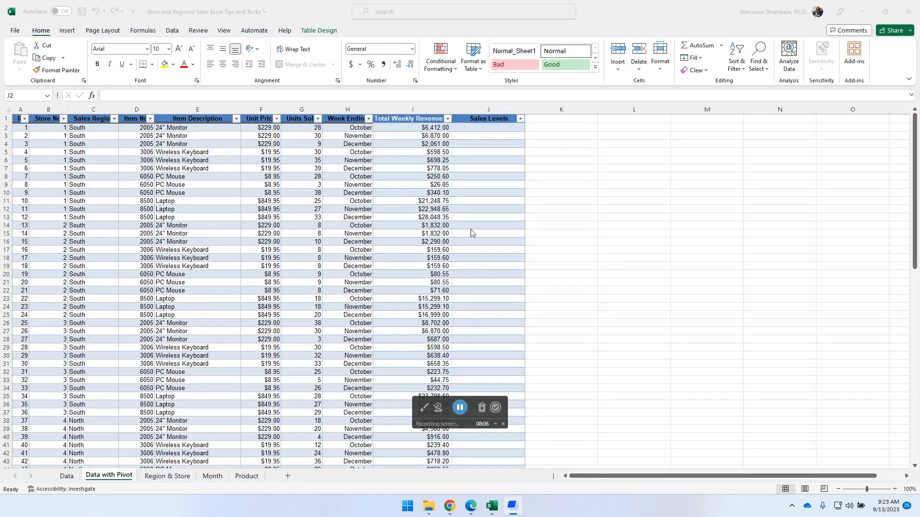
left_click(482, 126)
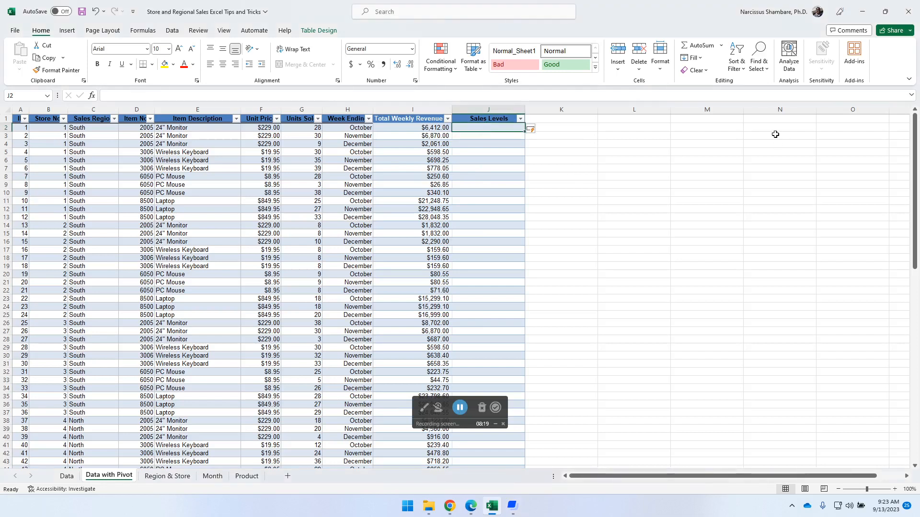
type("=")
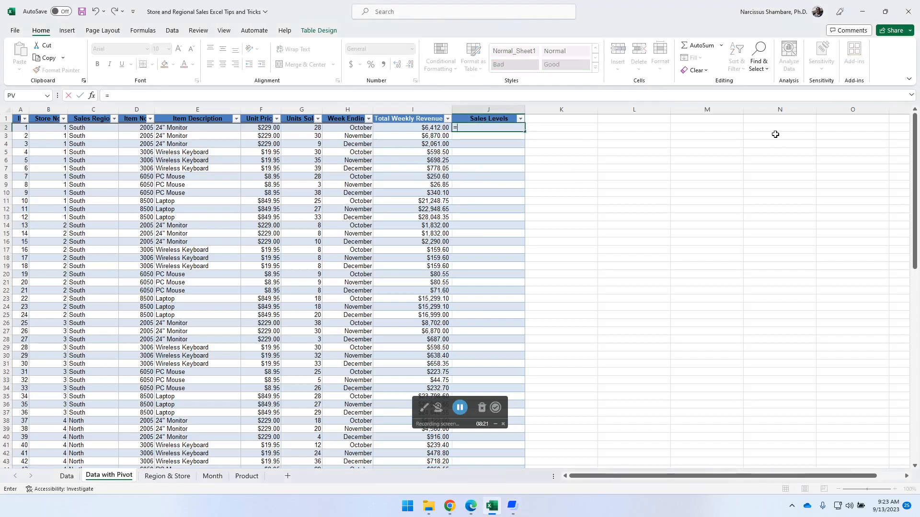
type("if")
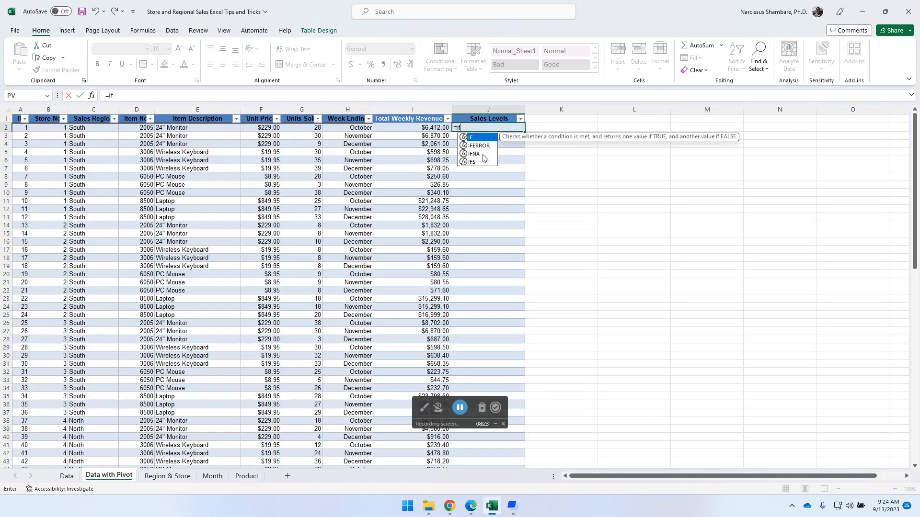
double_click(479, 138)
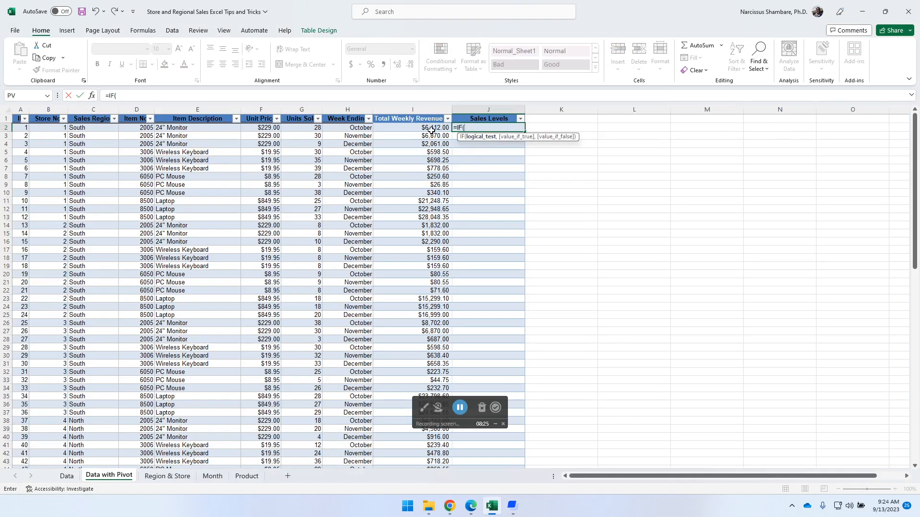
left_click(430, 128)
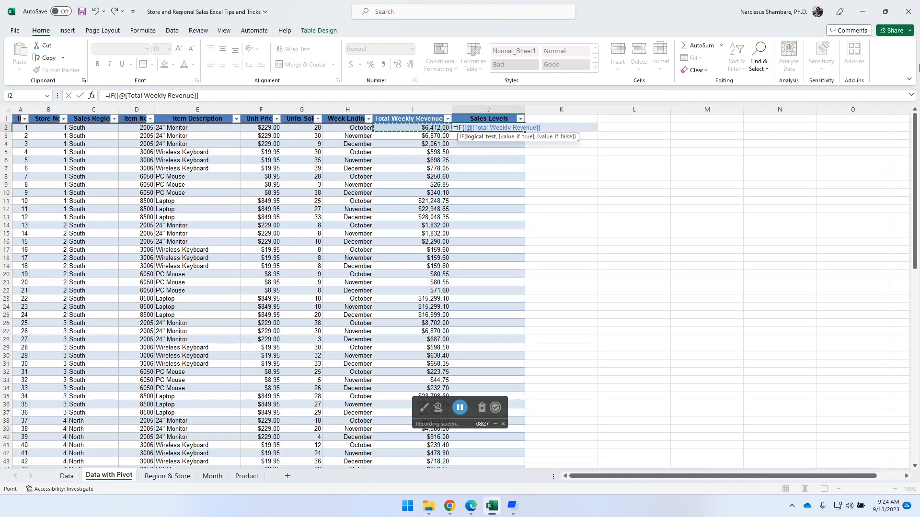
type("<500,\"Low")
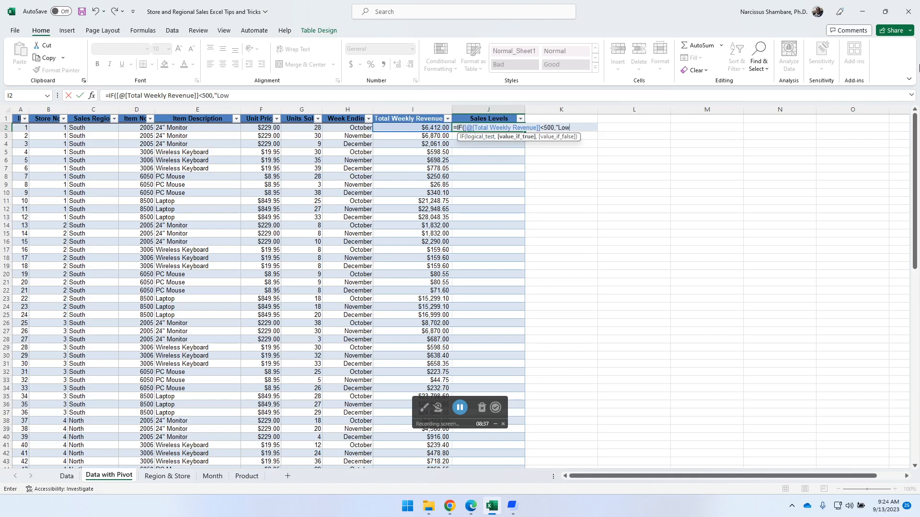
- Complete the J2 formula with a nested IF as its false value, returning "High" for Total Weekly Revenue above 10000 and "Medium" otherwise
type("\",if")
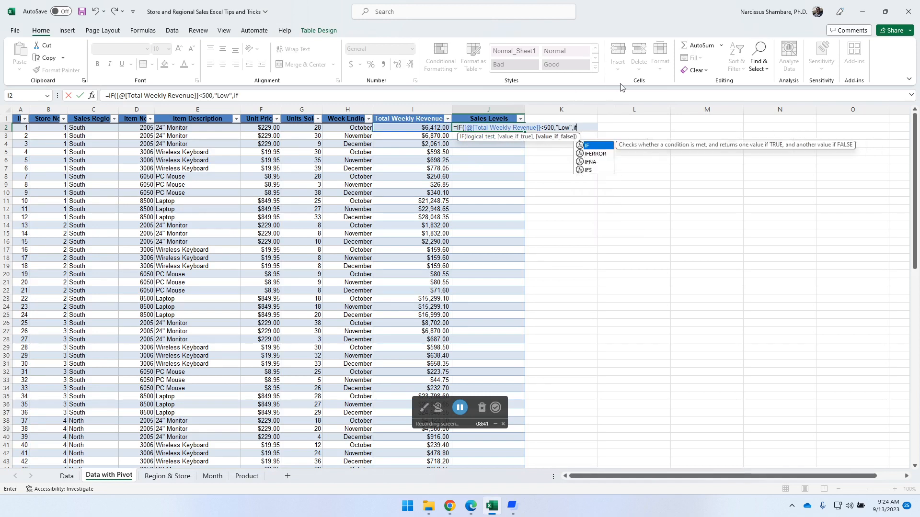
double_click(598, 145)
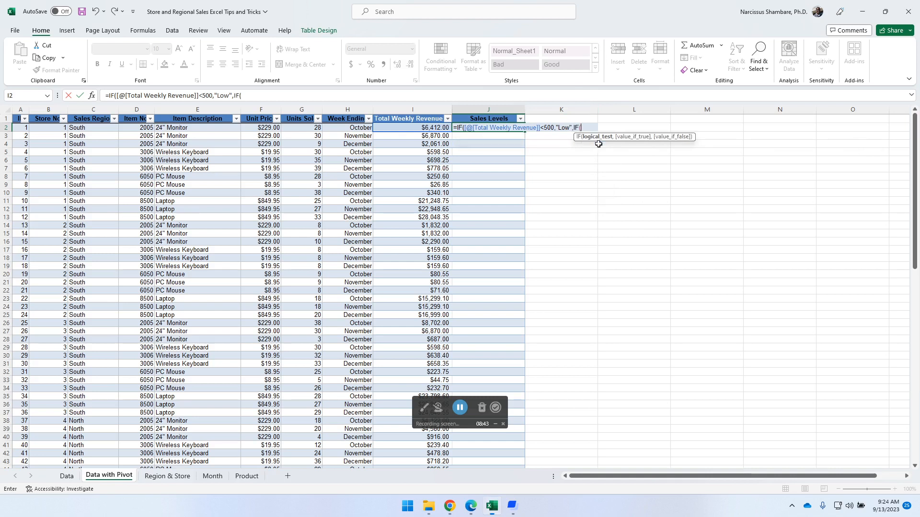
left_click(425, 127)
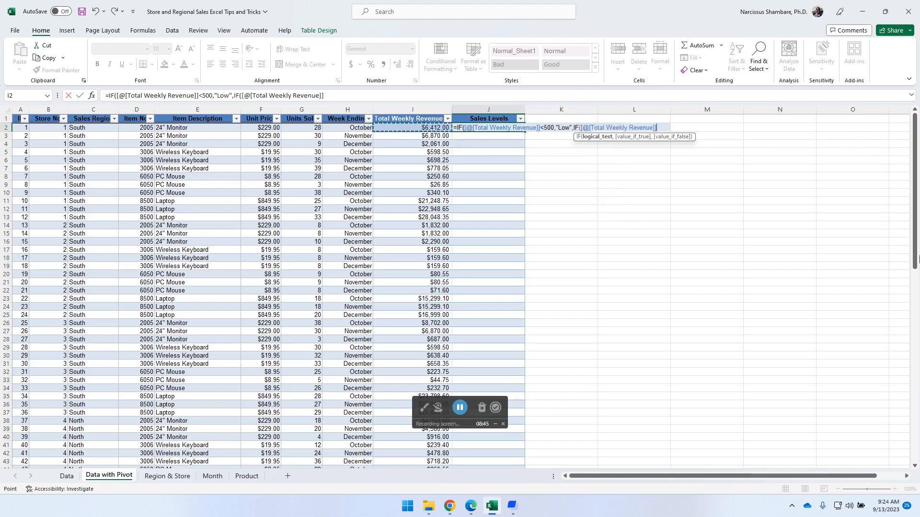
type(">10000")
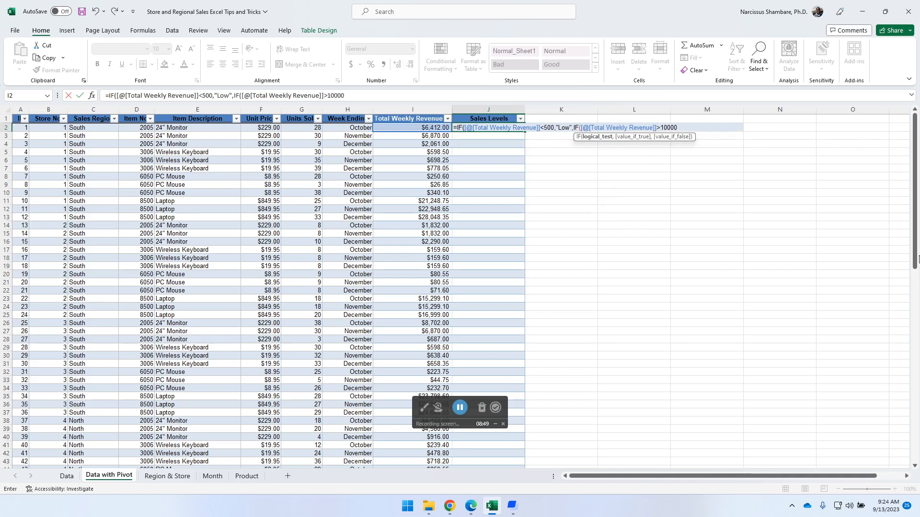
type(",\"High")
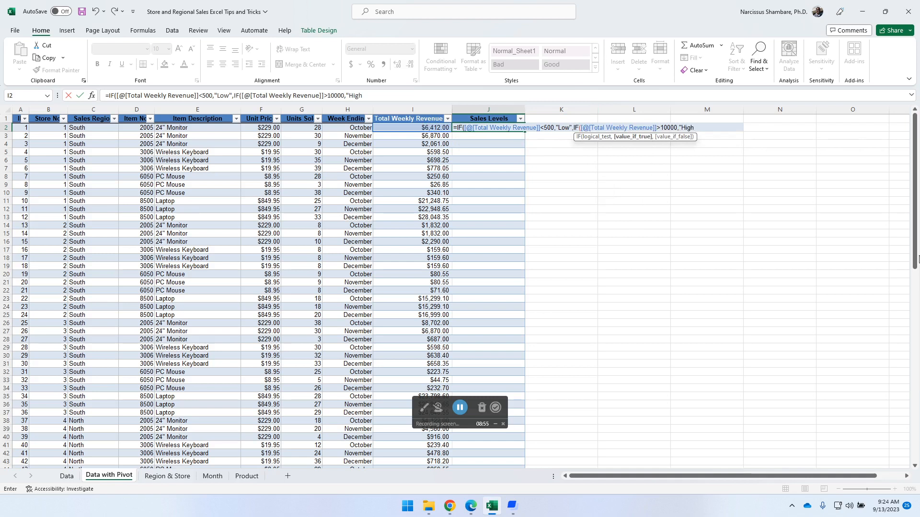
type("\",")
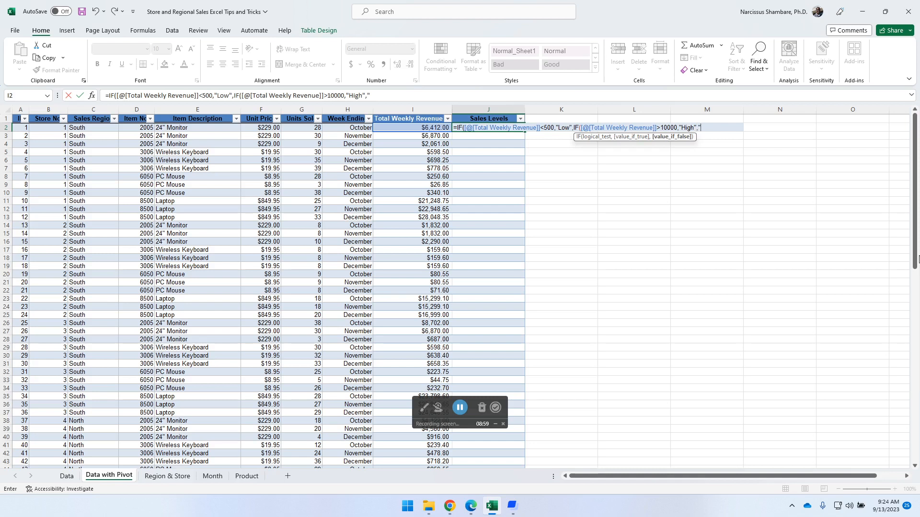
type("\"Medioum")
key("BackSpace")
key("BackSpace")
key("BackSpace")
type("))")
key("Return")
key("Up")
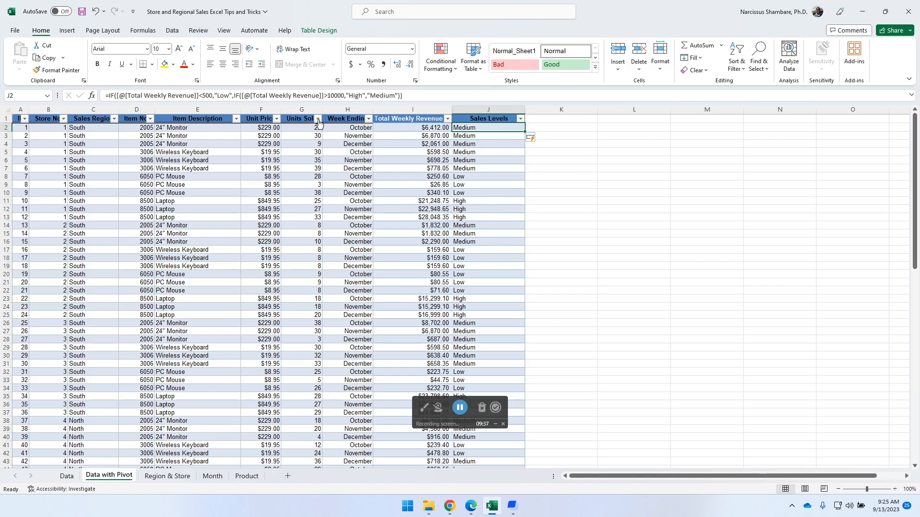
- Filter the table's Sales Region column to East only, excluding North and South
left_click(114, 119)
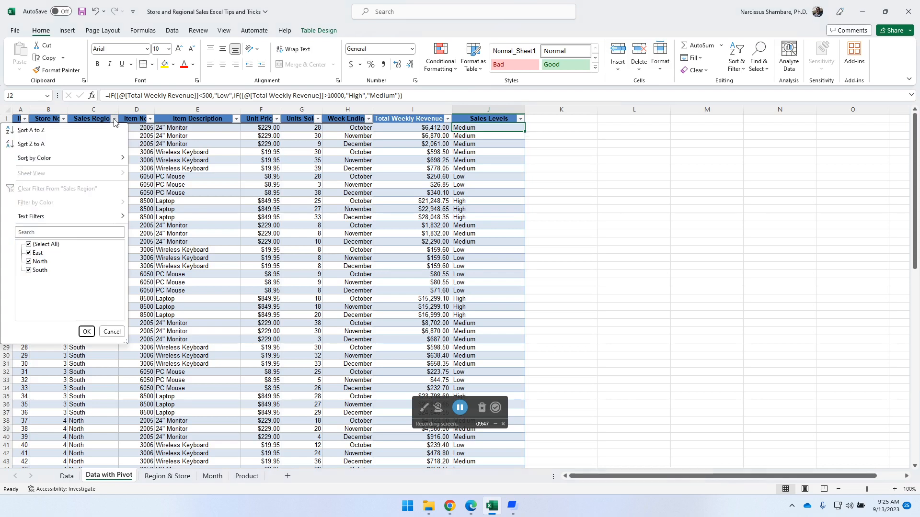
left_click(30, 263)
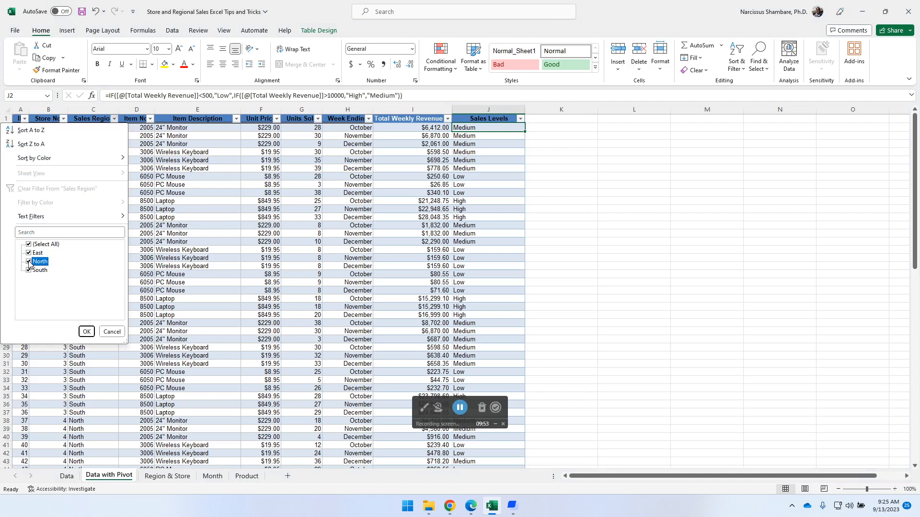
left_click(29, 270)
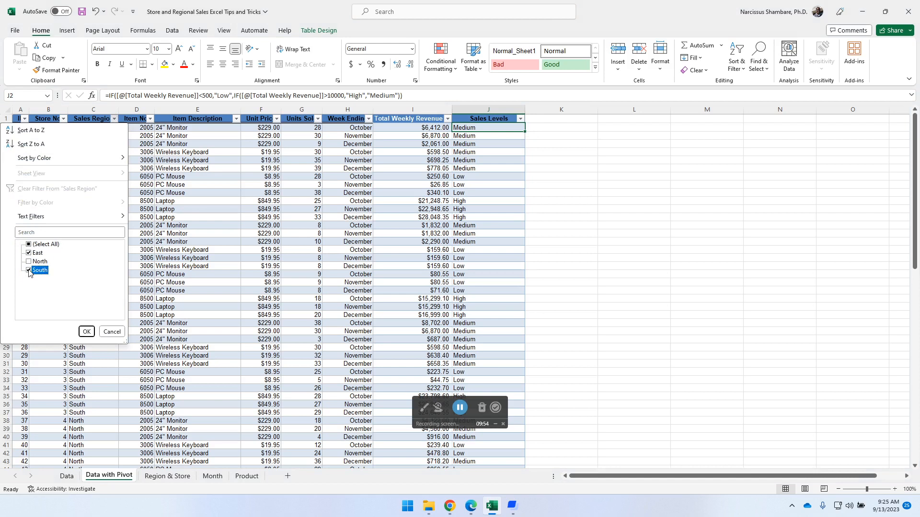
left_click(87, 331)
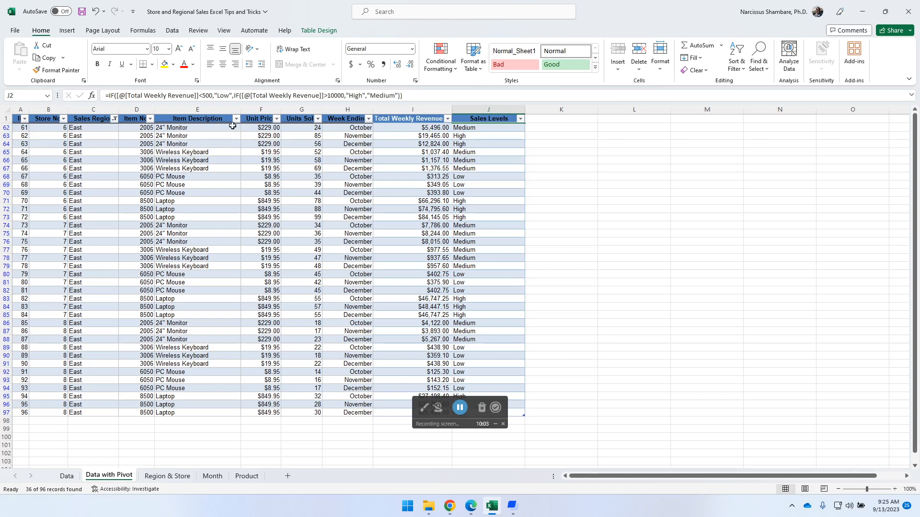
- Filter the Item Description column to 24" Monitor and Wireless Keyboard, excluding Laptop and PC Mouse
left_click(236, 119)
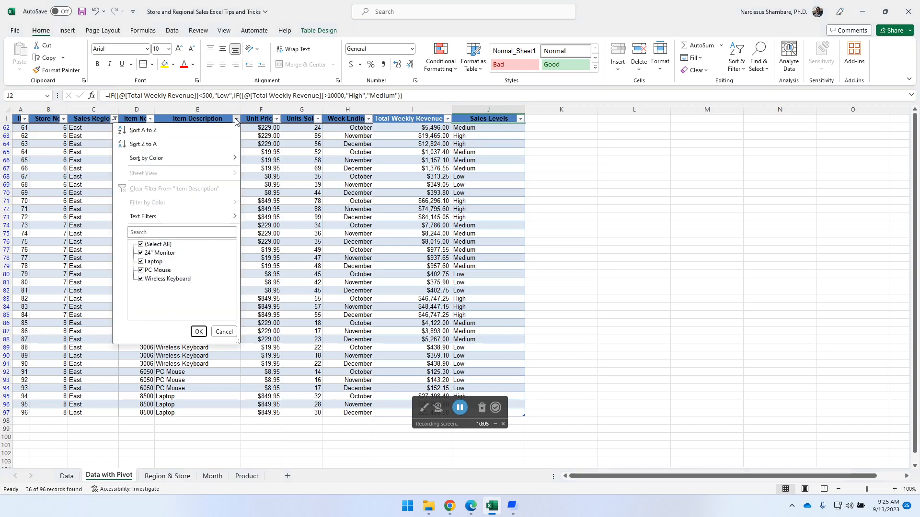
left_click(141, 262)
left_click(141, 278)
left_click(141, 270)
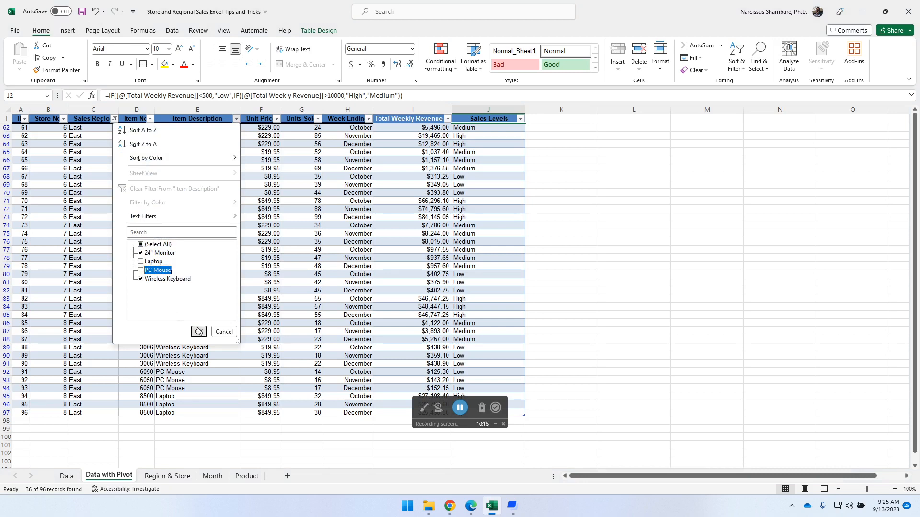
left_click(198, 332)
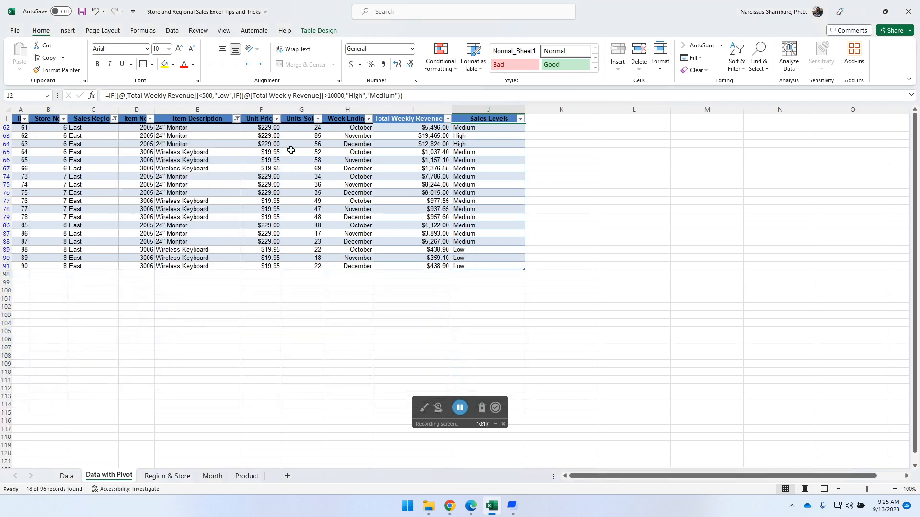